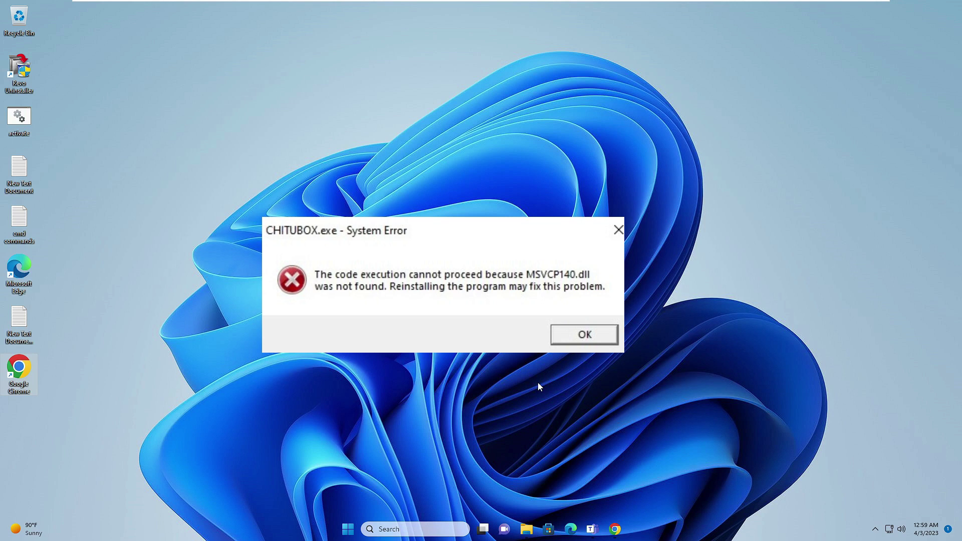
# Dismiss the CHITUBOX.exe error saying MSVCP140.dll was not found.
pyautogui.press('Return')
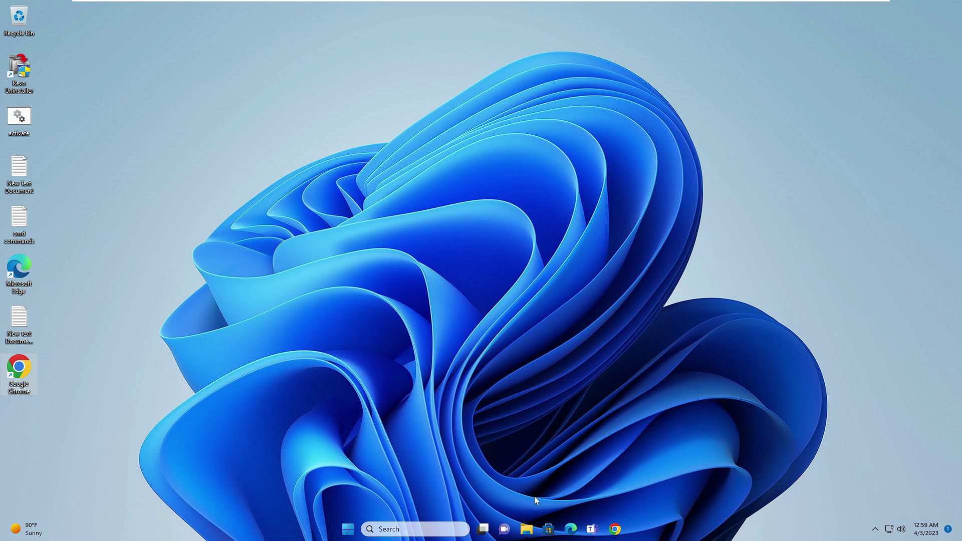
# Search Google in Chrome for 'msvcp140.dll download'.
pyautogui.click(617, 530)
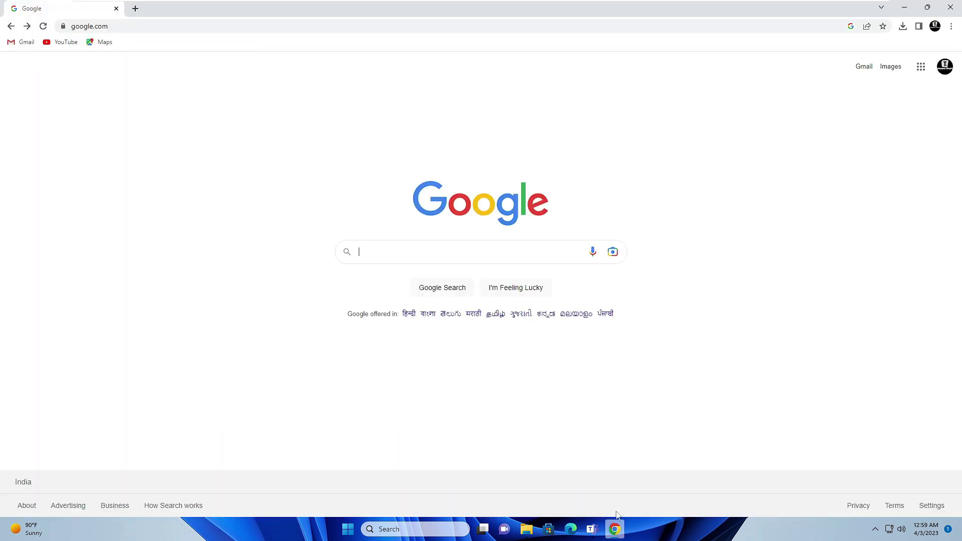
pyautogui.click(451, 252)
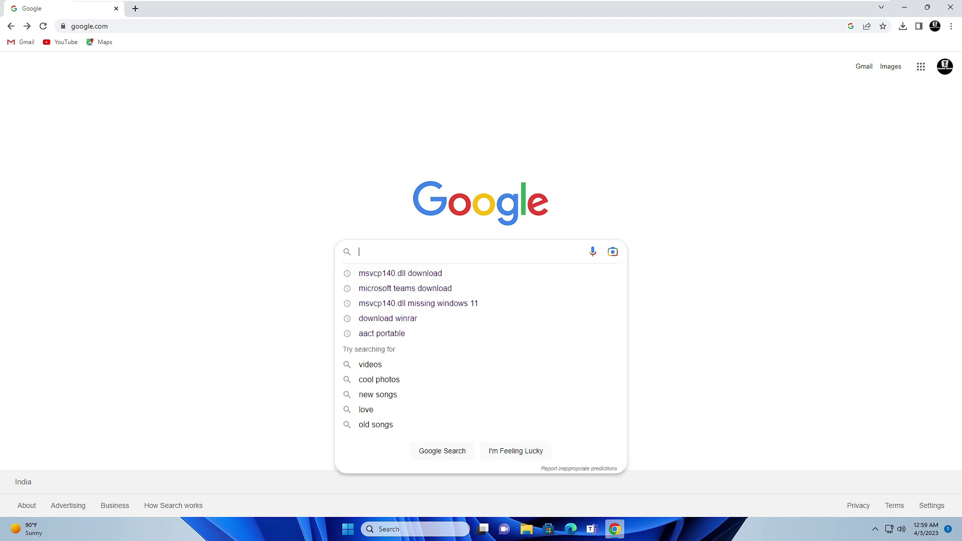
pyautogui.write('msvcp140.dll download')
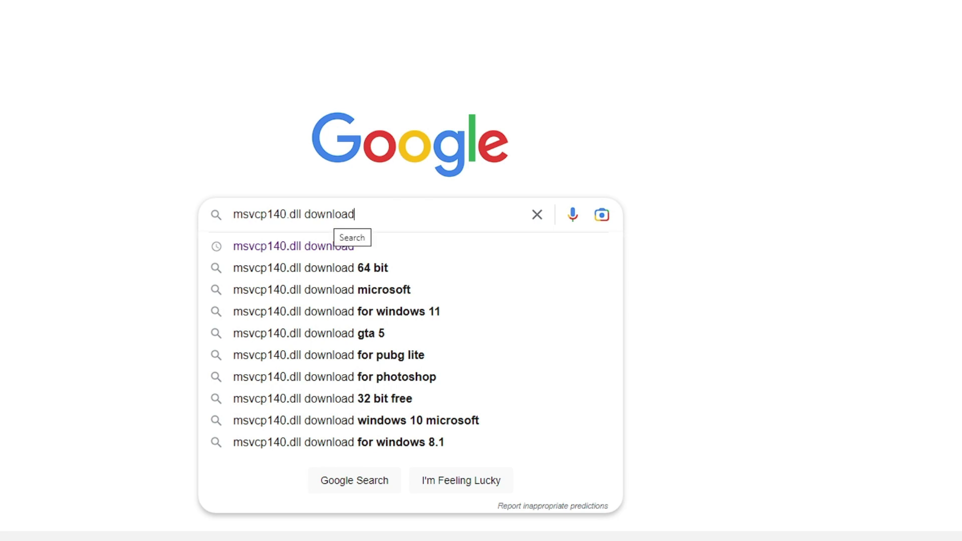
pyautogui.moveTo(267, 214); pyautogui.dragTo(287, 214)
pyautogui.click(354, 214)
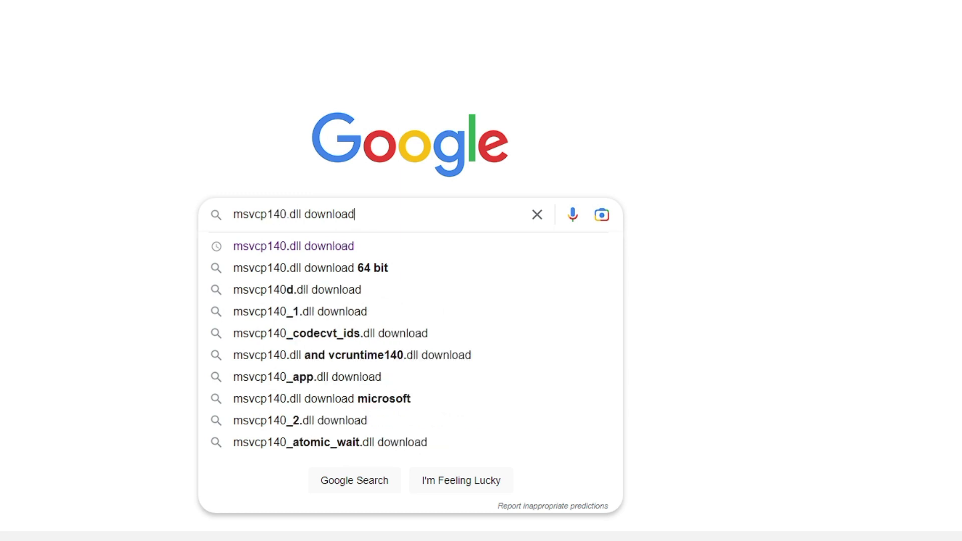
pyautogui.press('Return')
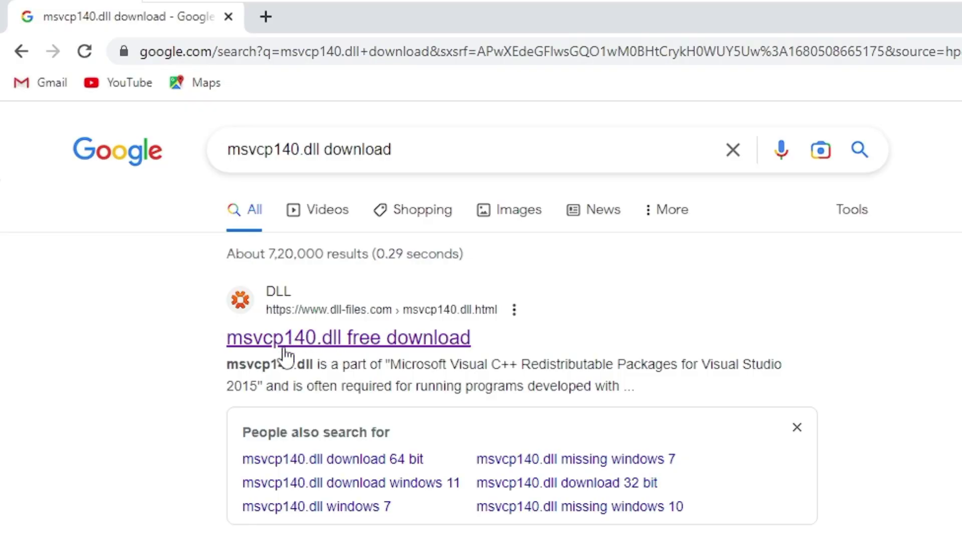
# Download the 64-bit msvcp140.dll version 14.26.28804.1 from dll-files.com as msvcp140.zip.
pyautogui.click(380, 342)
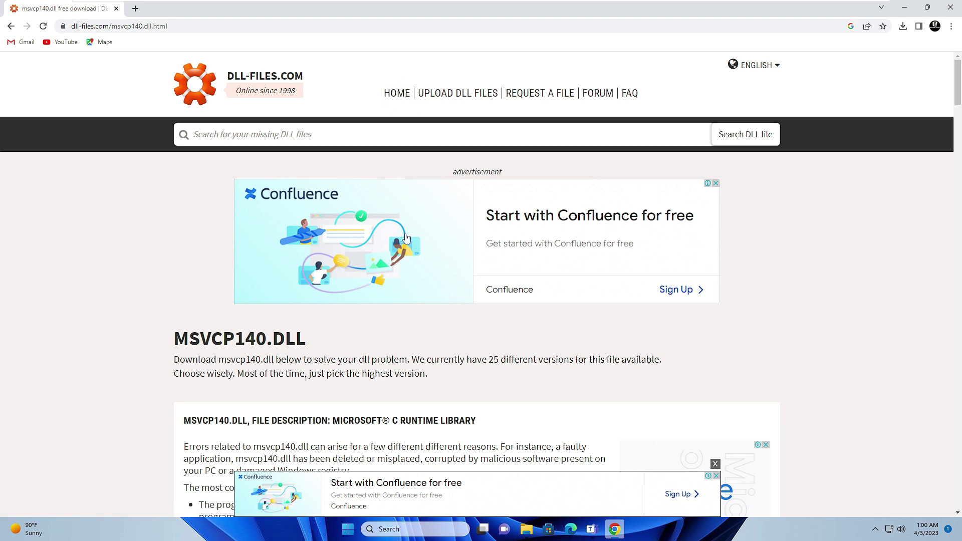
pyautogui.scroll(-10, 394, 224)
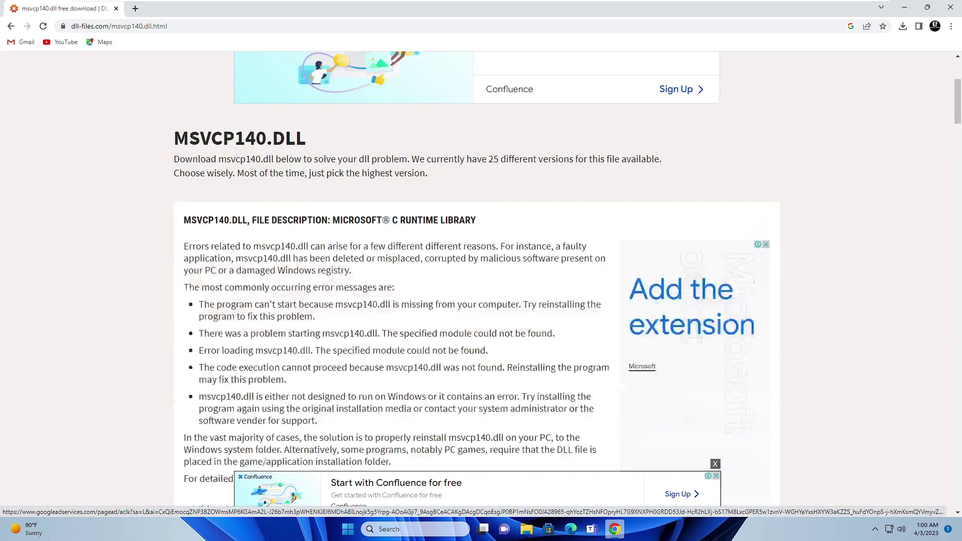
pyautogui.scroll(-7, 394, 224)
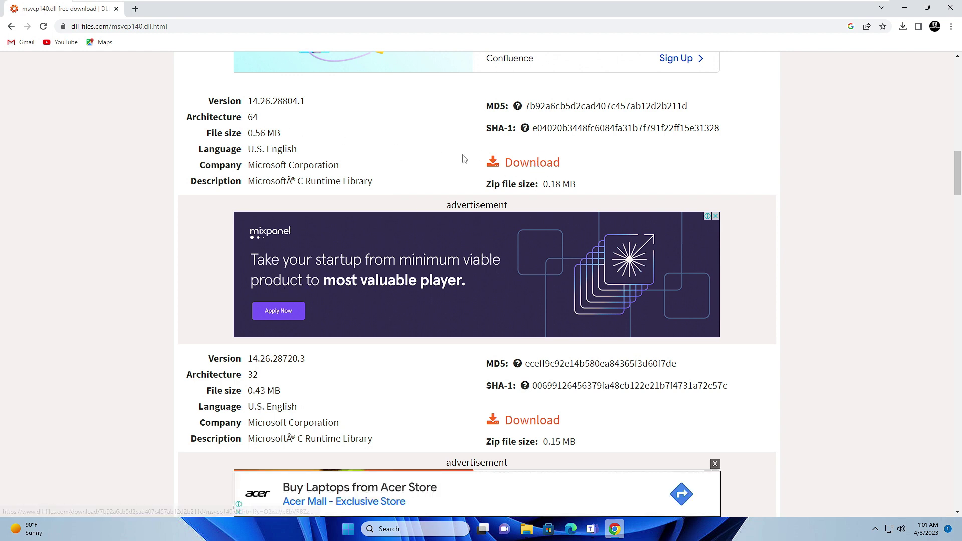
pyautogui.click(523, 167)
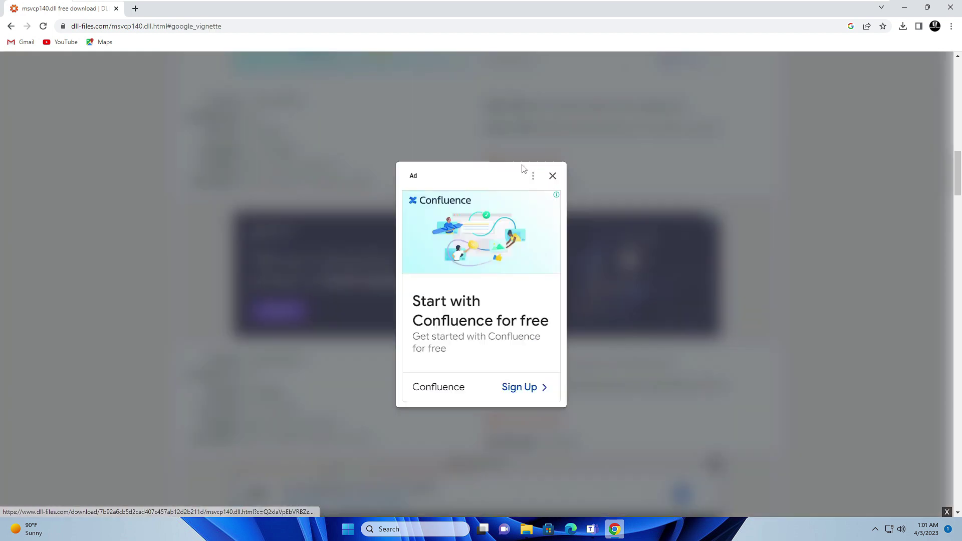
pyautogui.click(552, 176)
pyautogui.scroll(-4, 596, 178)
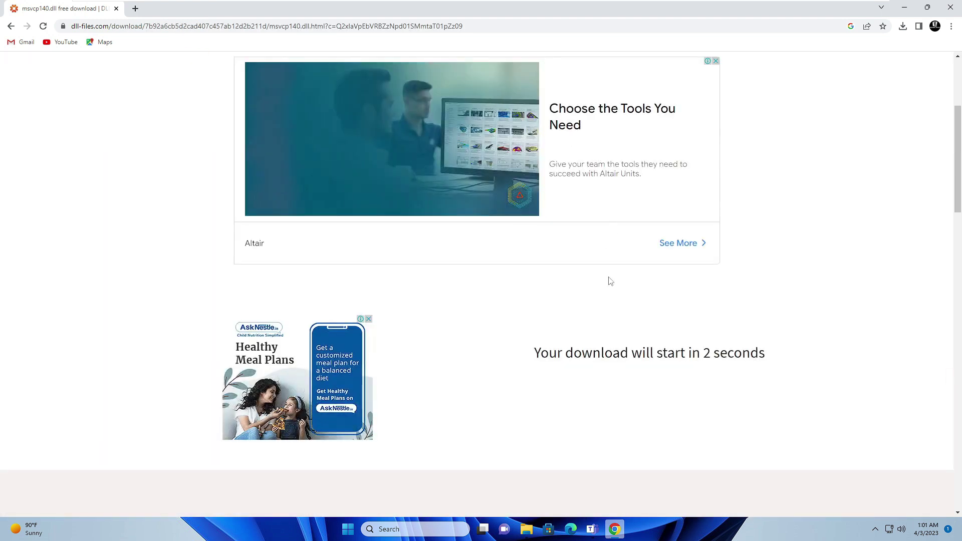
pyautogui.scroll(-2, 657, 326)
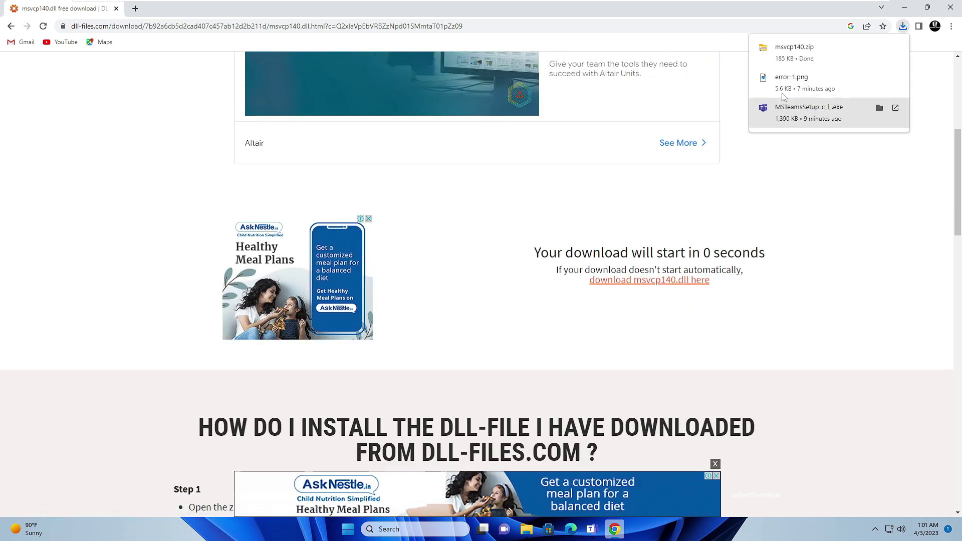
# Download the 32-bit msvcp140.dll version 14.26.28720.3 and show the zips in Downloads.
pyautogui.click(11, 26)
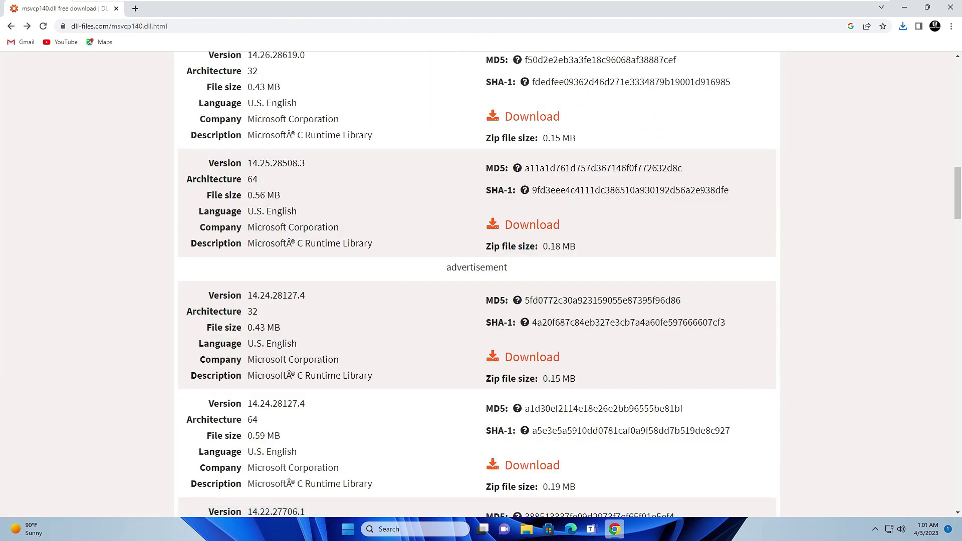
pyautogui.scroll(20, 340, 226)
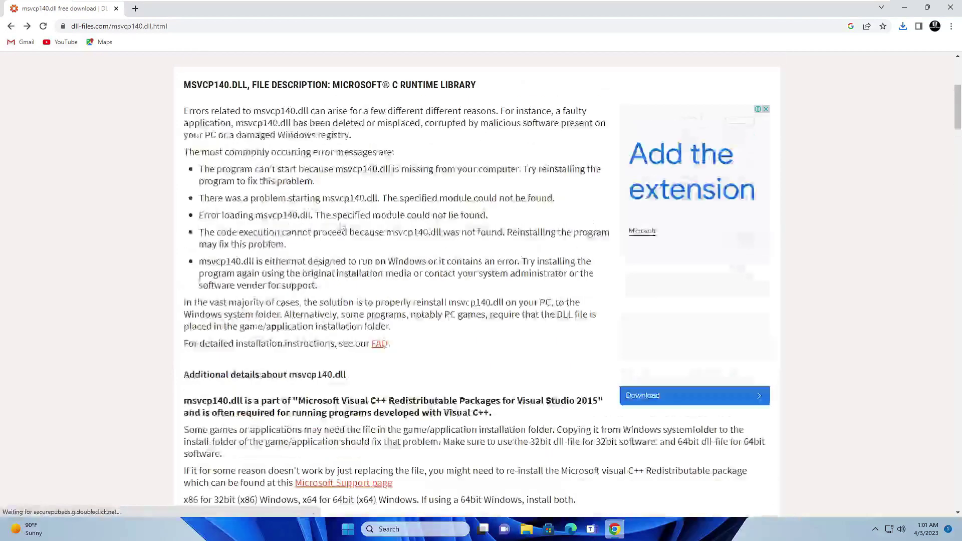
pyautogui.scroll(-8, 341, 226)
pyautogui.scroll(-8, 340, 225)
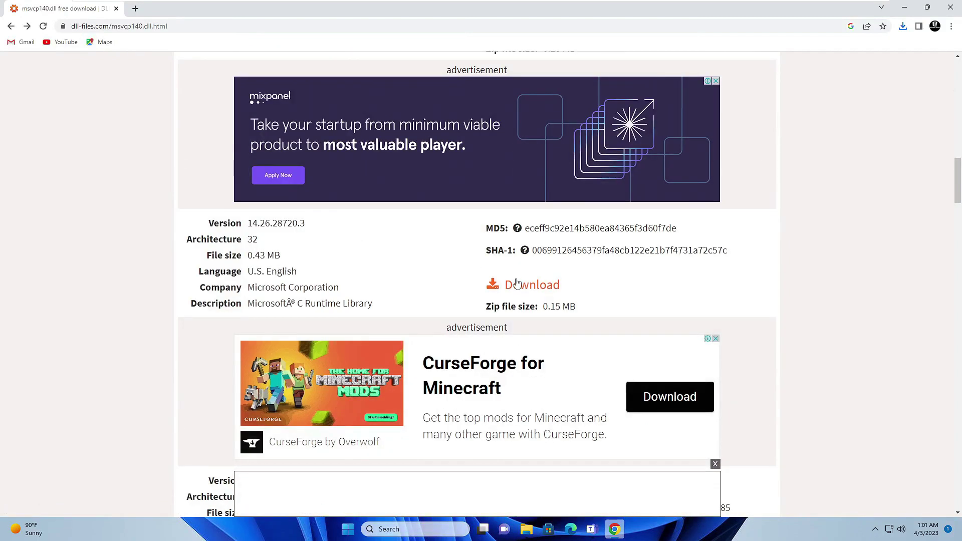
pyautogui.click(518, 289)
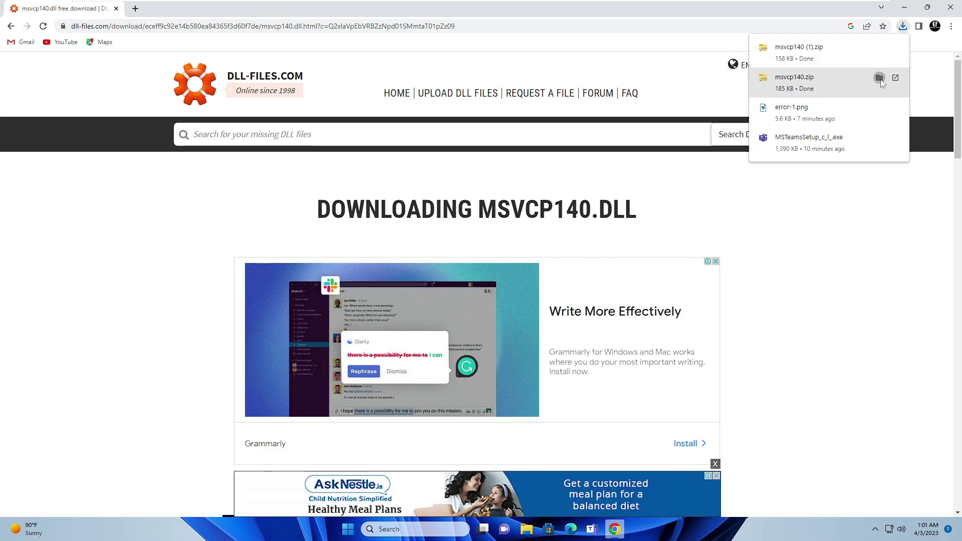
pyautogui.click(878, 79)
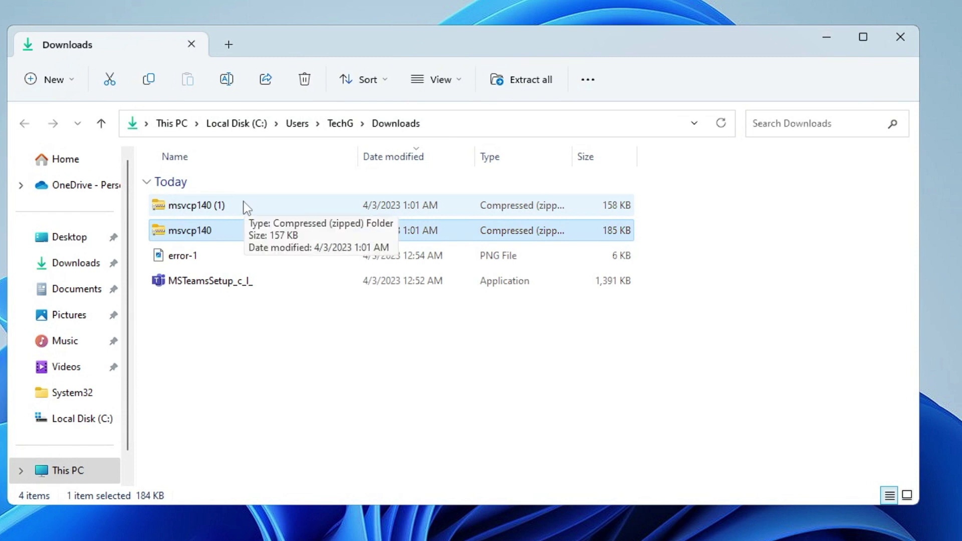
# Rename msvcp140.zip to 'msvcp140 64 bit' and msvcp140 (1).zip to 'msvcp140 32 bit'.
pyautogui.rightClick(211, 232)
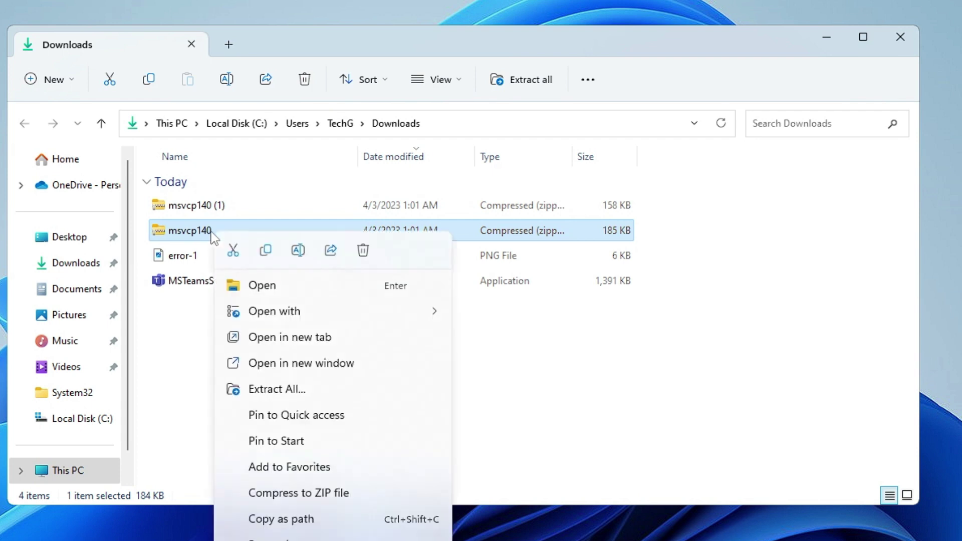
pyautogui.click(303, 252)
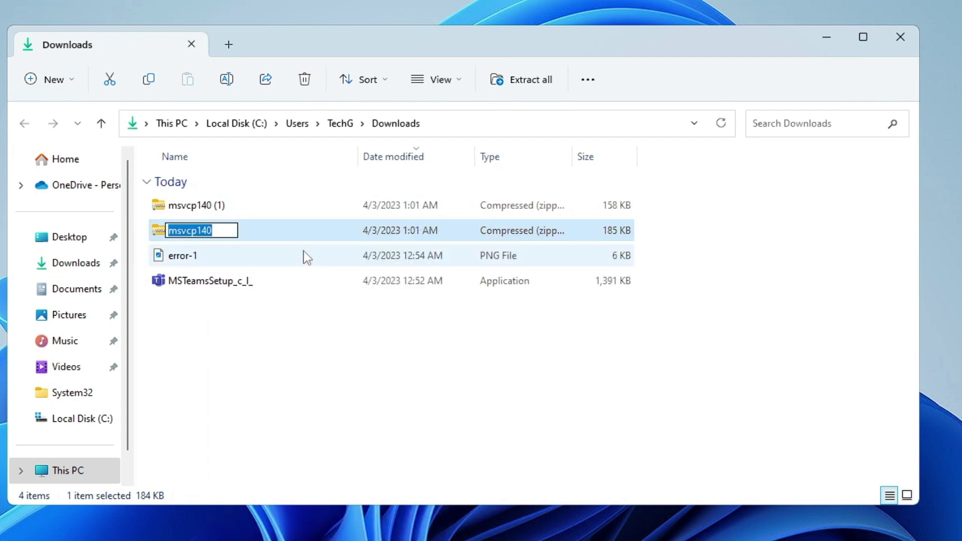
pyautogui.press('End')
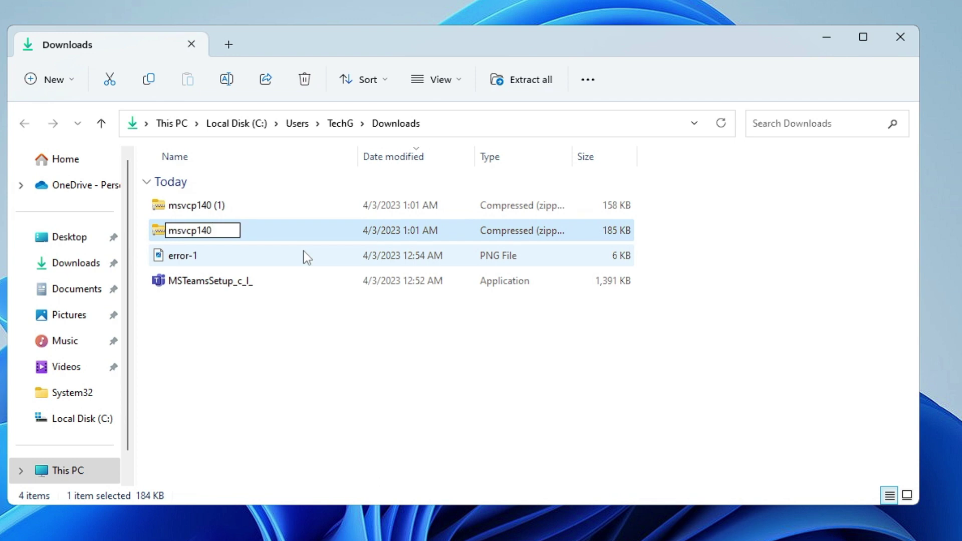
pyautogui.write('64 bit')
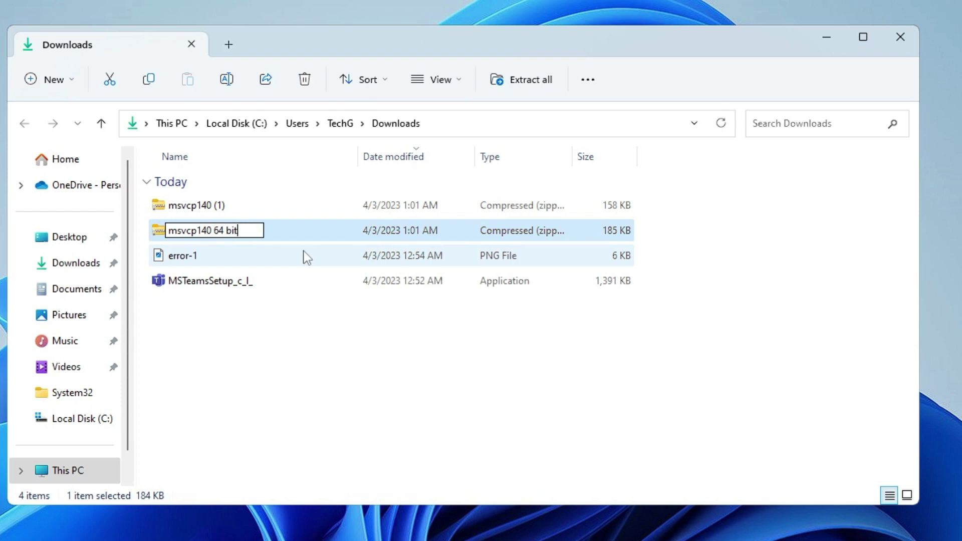
pyautogui.press('Return')
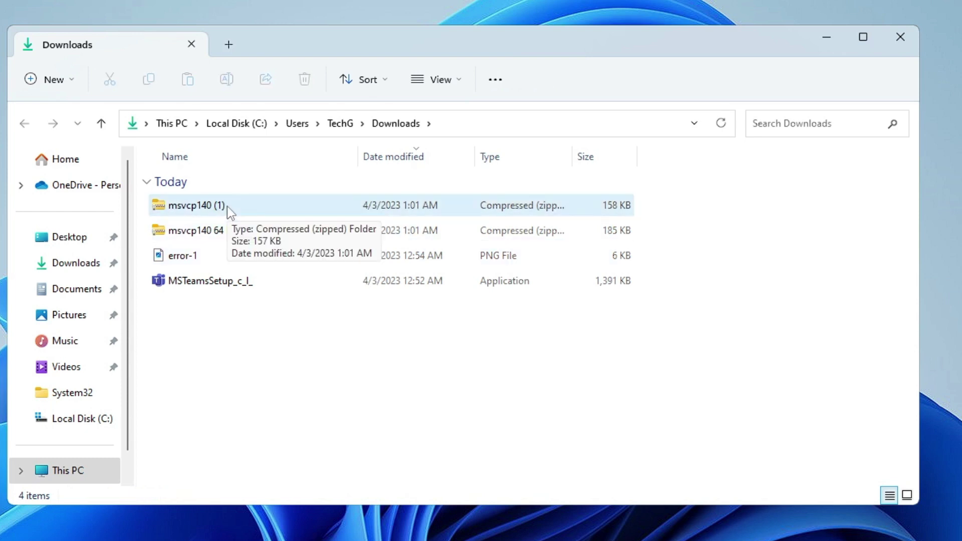
pyautogui.rightClick(227, 206)
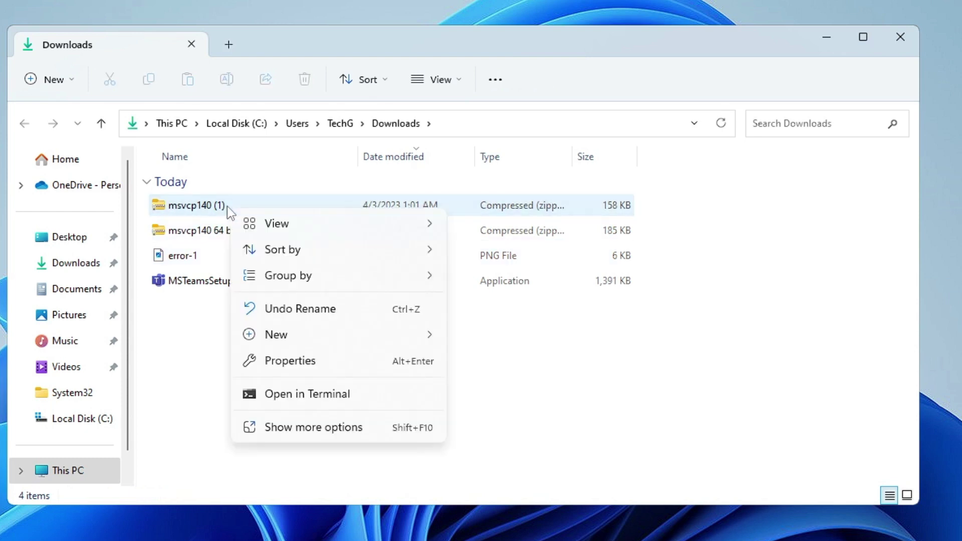
pyautogui.click(302, 311)
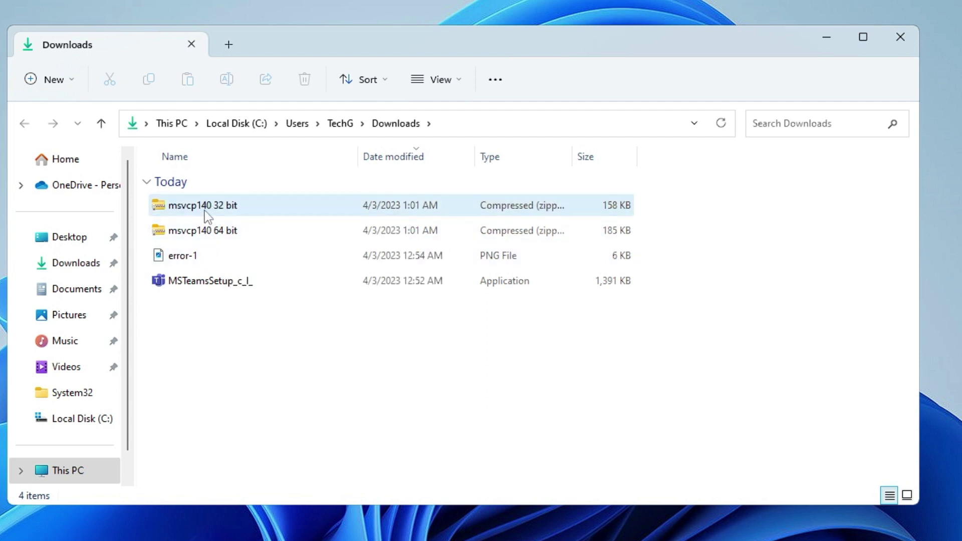
# Extract the msvcp140 64 bit zip into its own folder.
pyautogui.rightClick(223, 232)
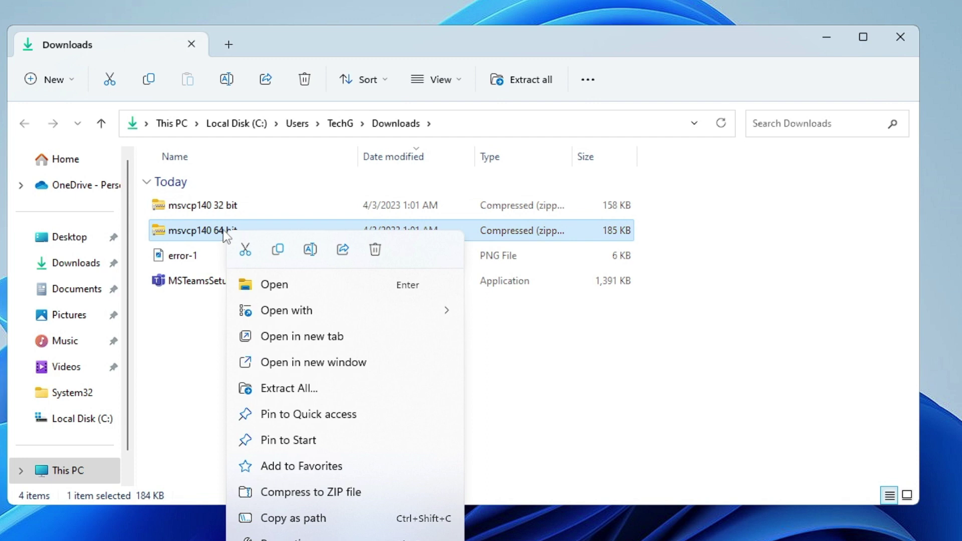
pyautogui.click(300, 389)
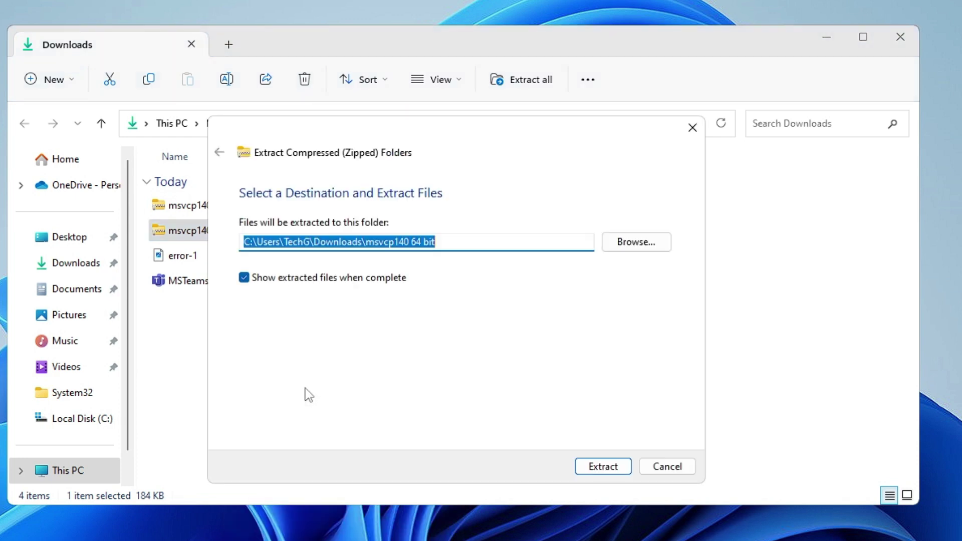
pyautogui.click(601, 469)
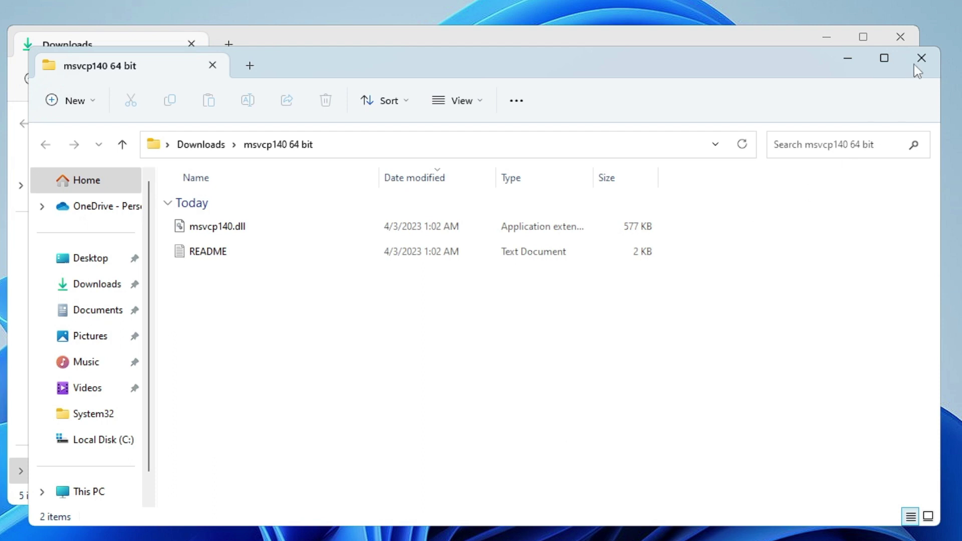
pyautogui.click(916, 64)
# Extract the msvcp140 32 bit zip into its own folder.
pyautogui.click(232, 205)
pyautogui.rightClick(238, 206)
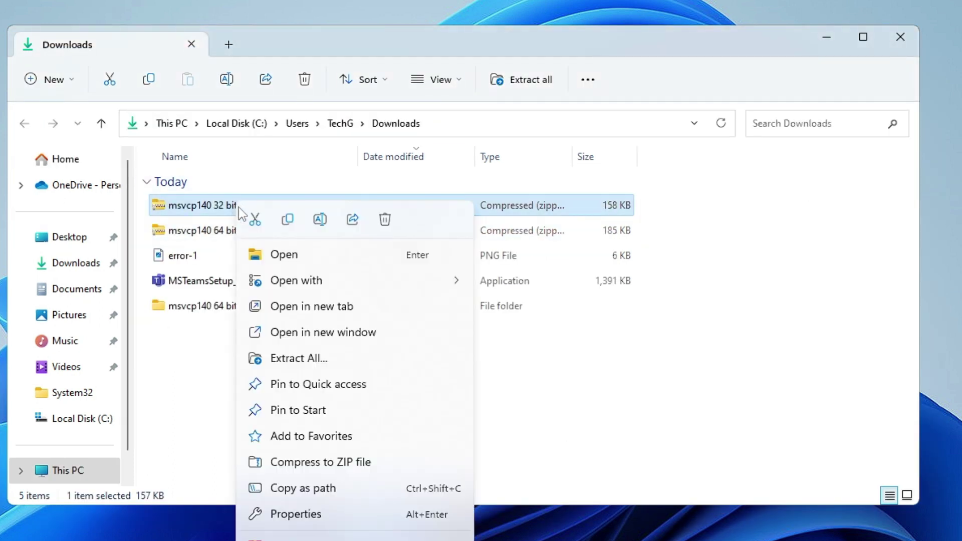
pyautogui.click(318, 360)
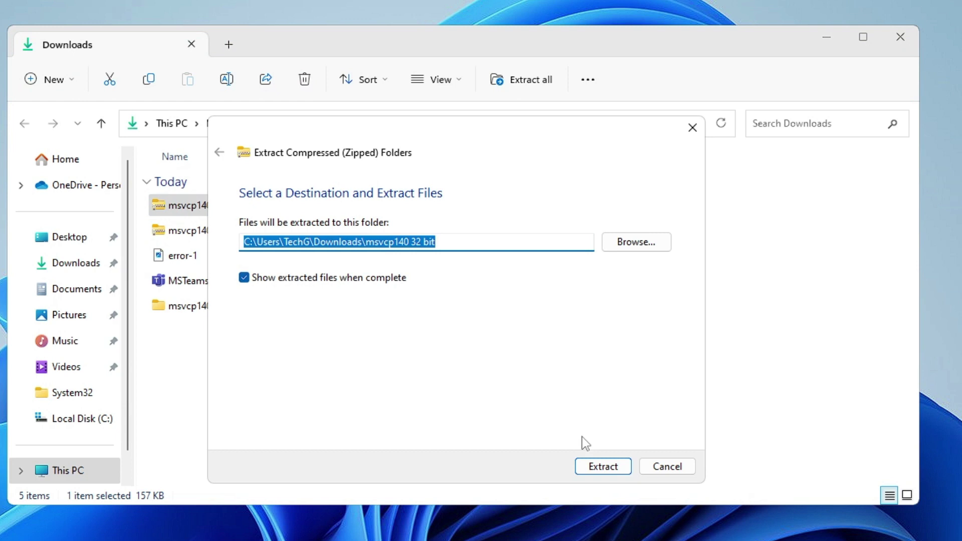
pyautogui.click(582, 467)
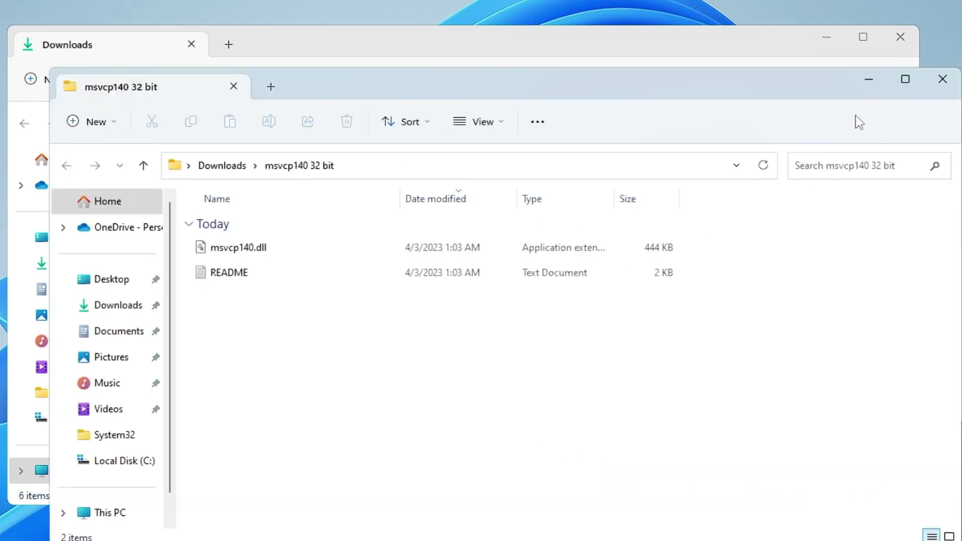
pyautogui.click(942, 79)
pyautogui.click(213, 309)
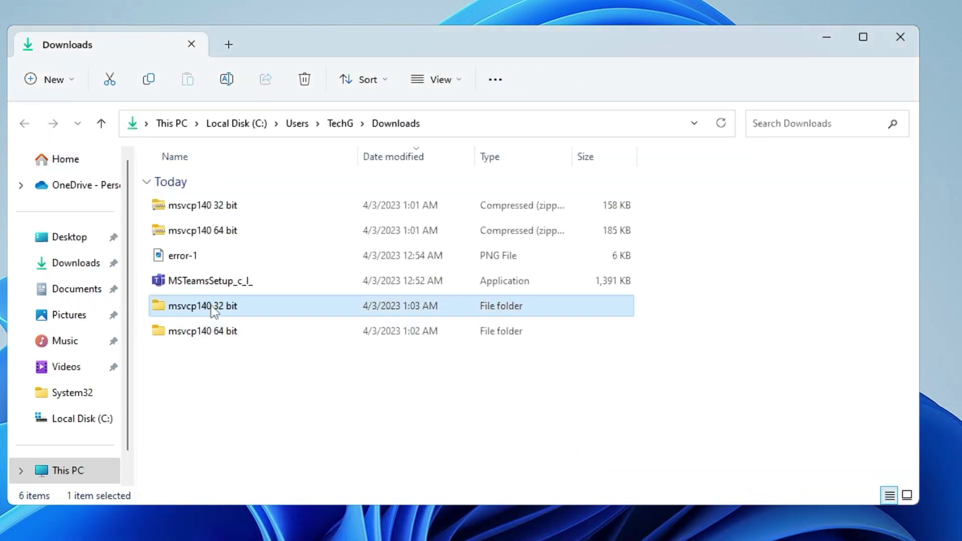
# Move the msvcp140 64 bit and 32 bit folders onto the desktop and close Downloads.
pyautogui.moveTo(221, 336); pyautogui.dragTo(0, 298)
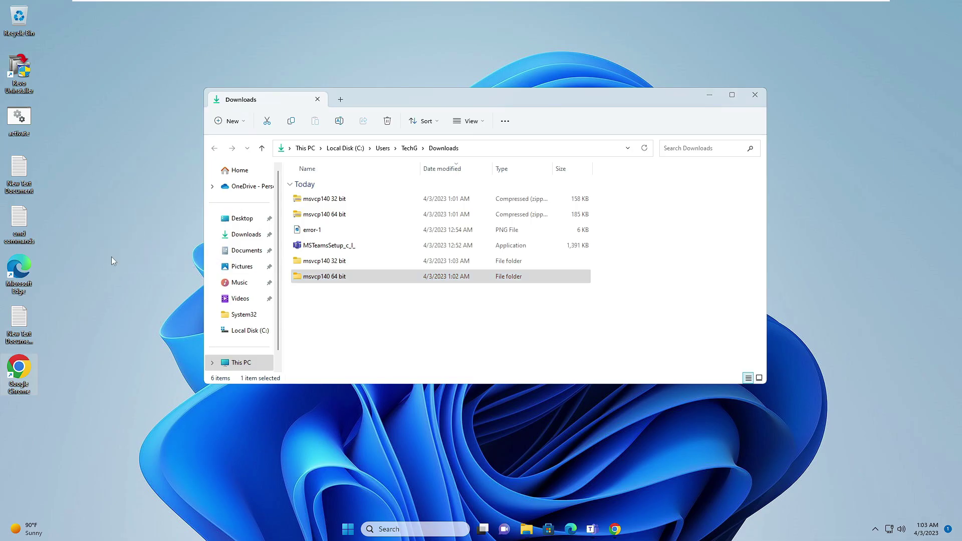
pyautogui.moveTo(344, 260); pyautogui.dragTo(137, 339)
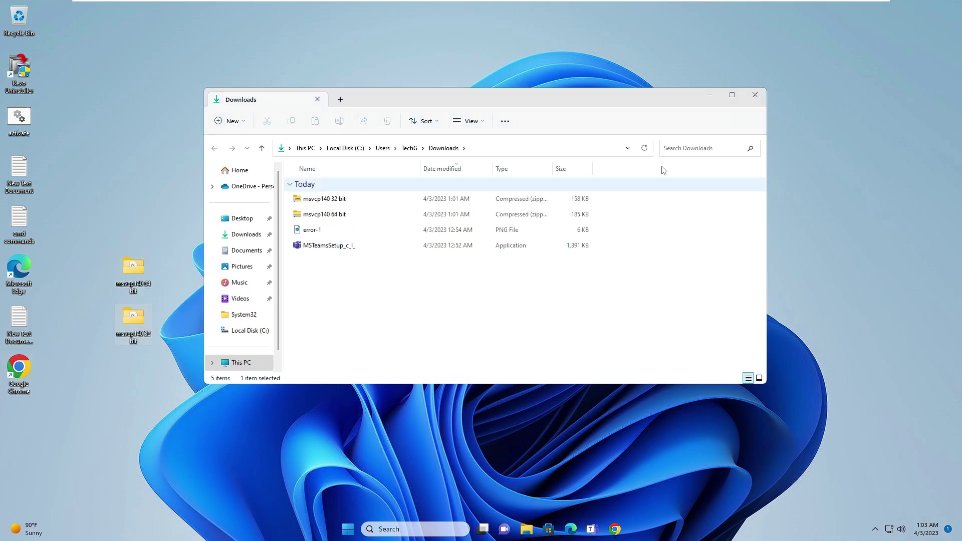
pyautogui.click(755, 95)
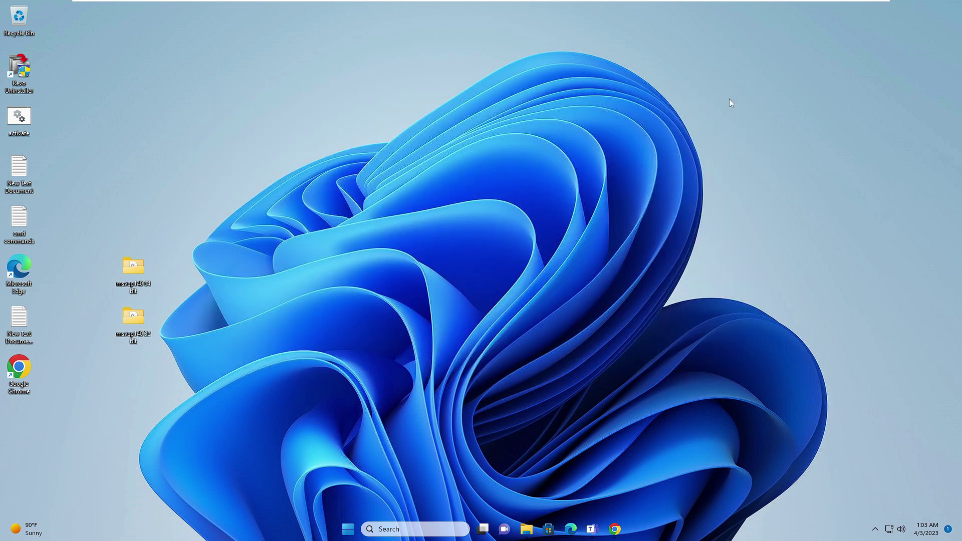
# Check that the msvcp140 64 bit folder contains msvcp140.dll.
pyautogui.click(138, 267)
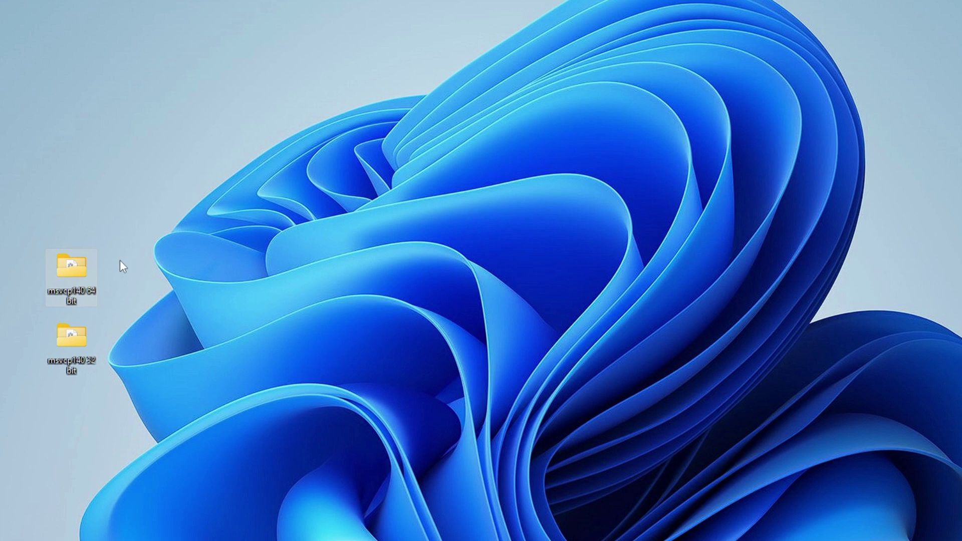
pyautogui.doubleClick(86, 269)
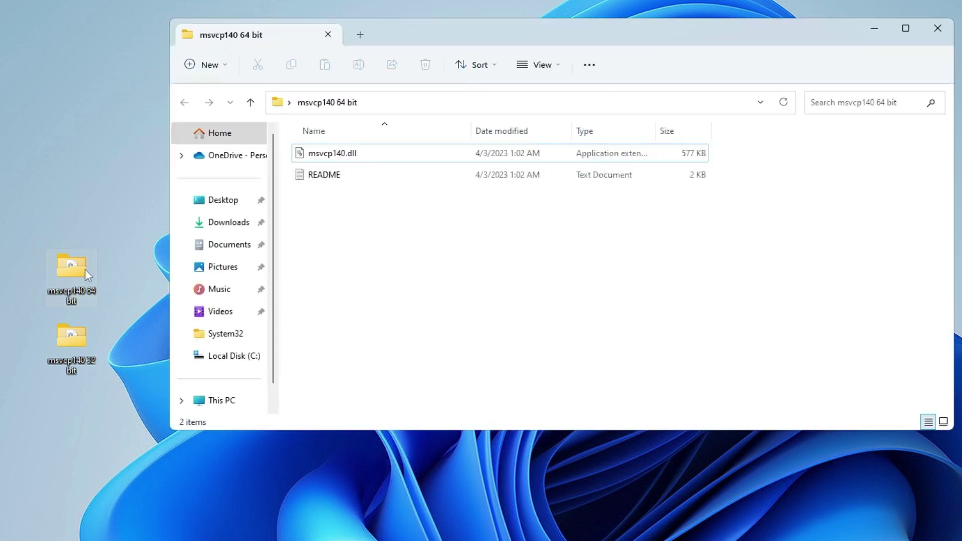
pyautogui.click(339, 156)
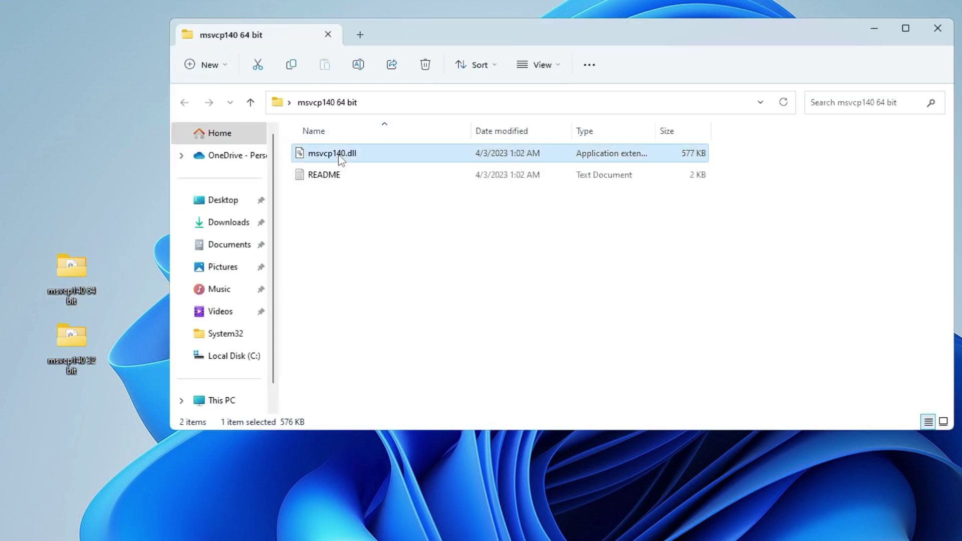
pyautogui.click(937, 28)
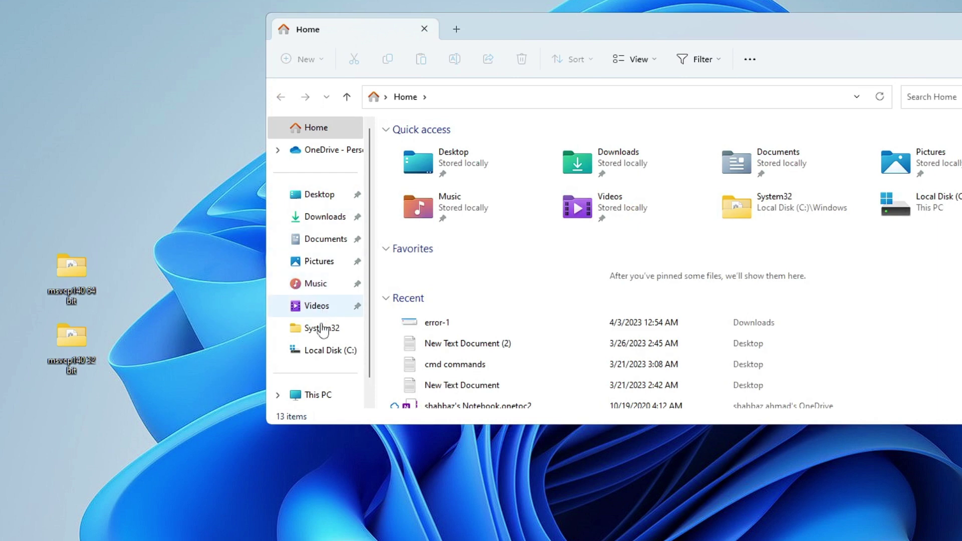
# Browse to C:\Windows\System32 from This PC.
pyautogui.click(318, 396)
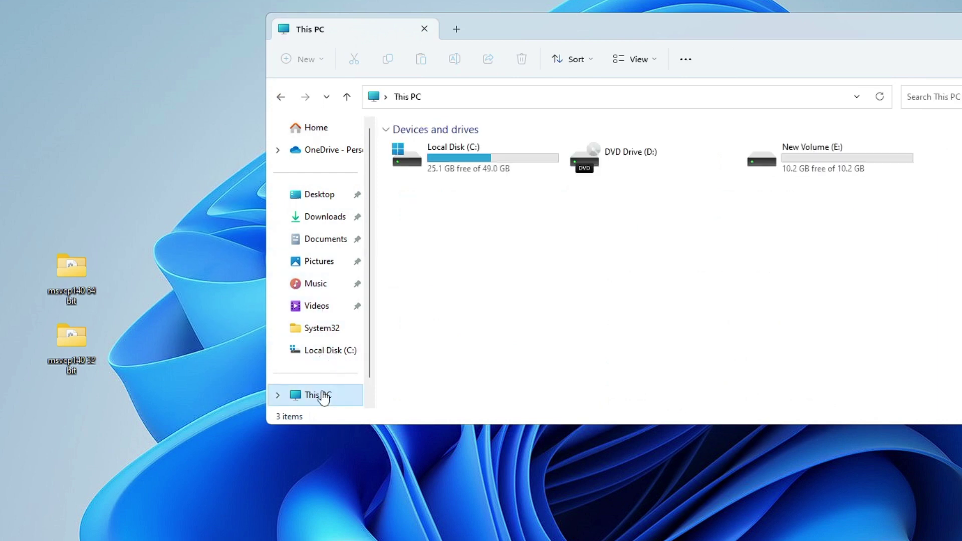
pyautogui.doubleClick(471, 153)
pyautogui.click(442, 233)
pyautogui.click(442, 258)
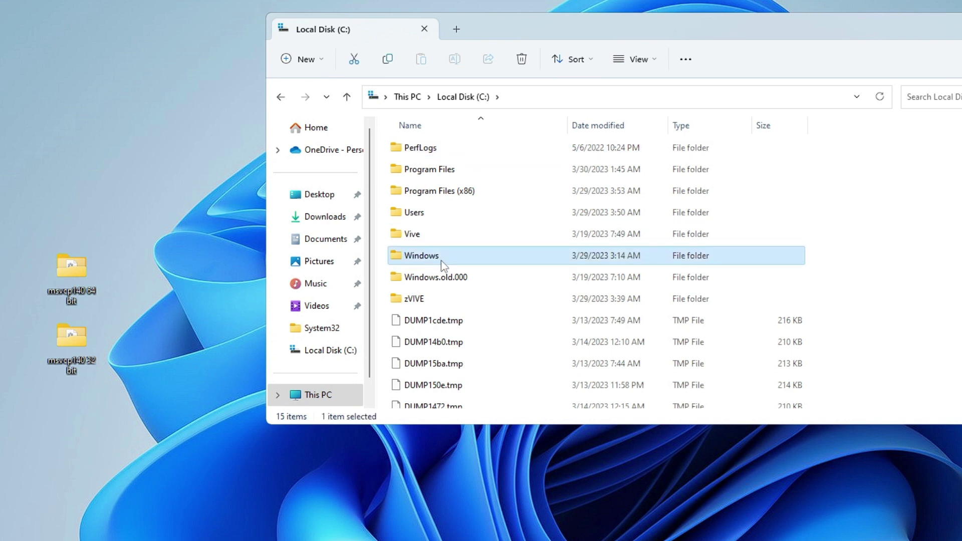
pyautogui.doubleClick(449, 259)
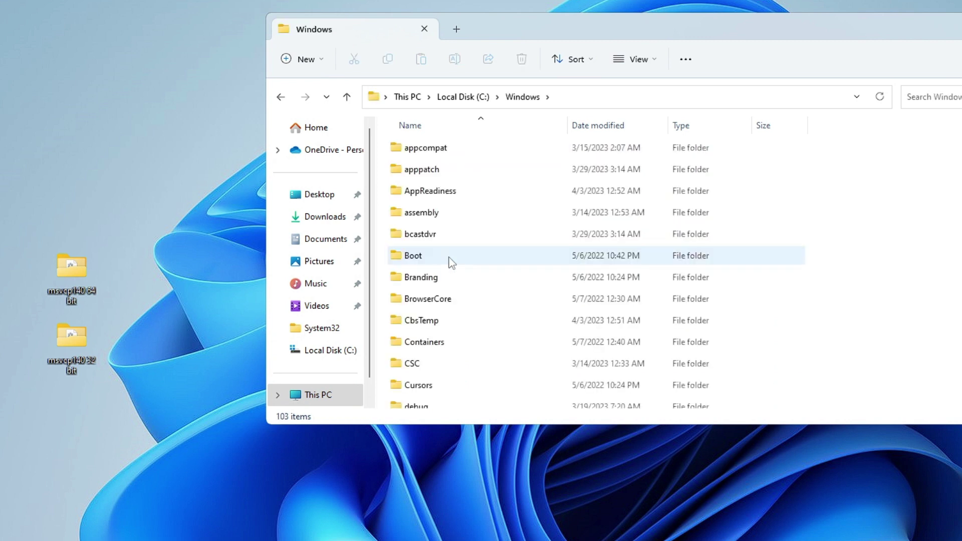
pyautogui.scroll(-5, 454, 266)
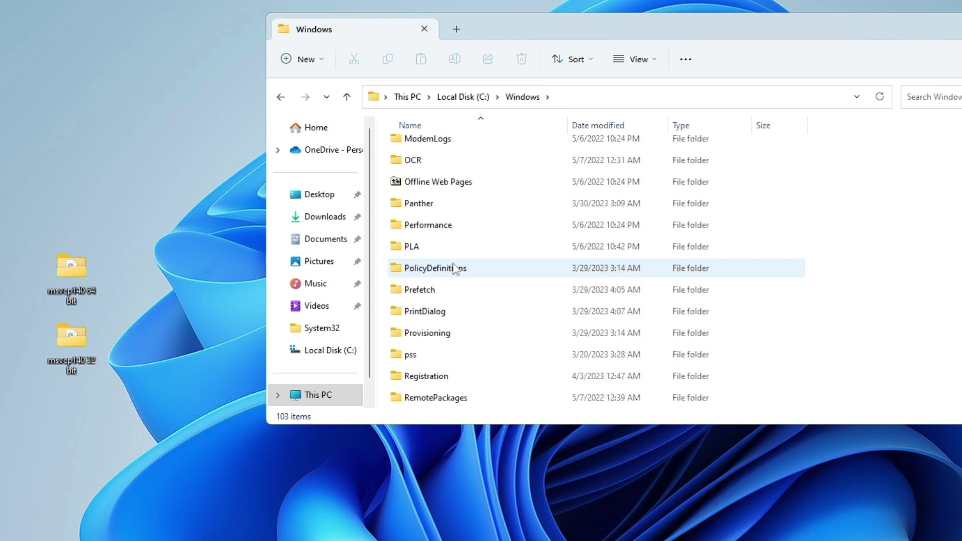
pyautogui.scroll(-3, 454, 269)
pyautogui.scroll(-7, 454, 269)
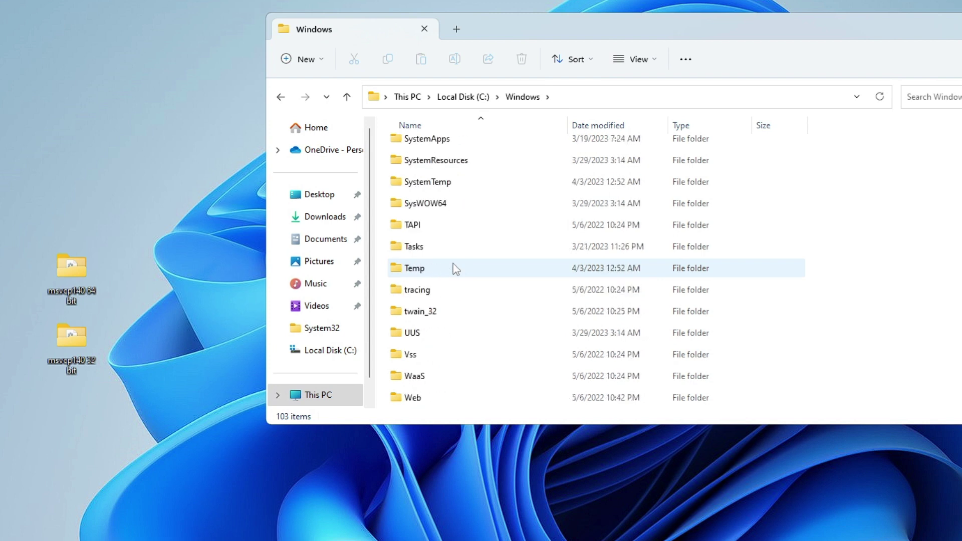
pyautogui.scroll(3, 454, 268)
pyautogui.click(437, 296)
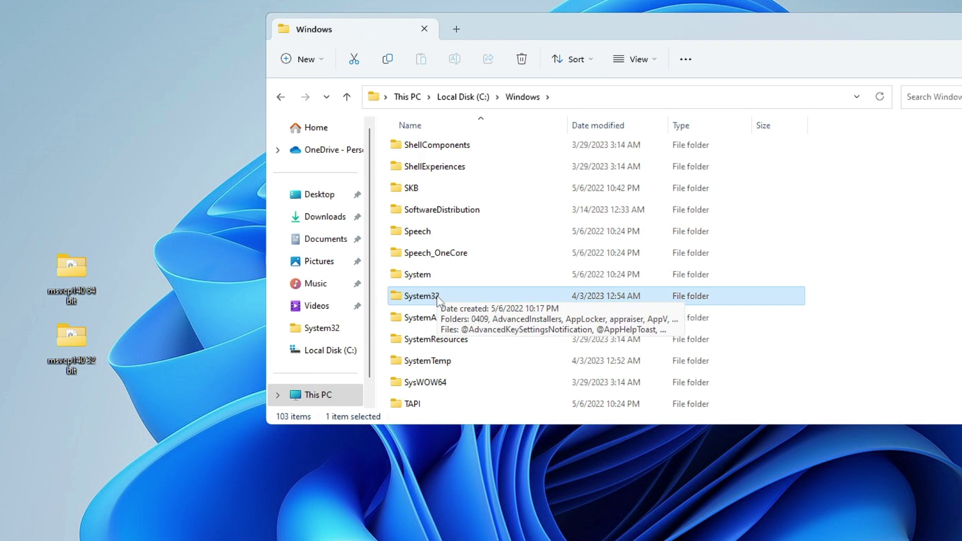
pyautogui.doubleClick(439, 299)
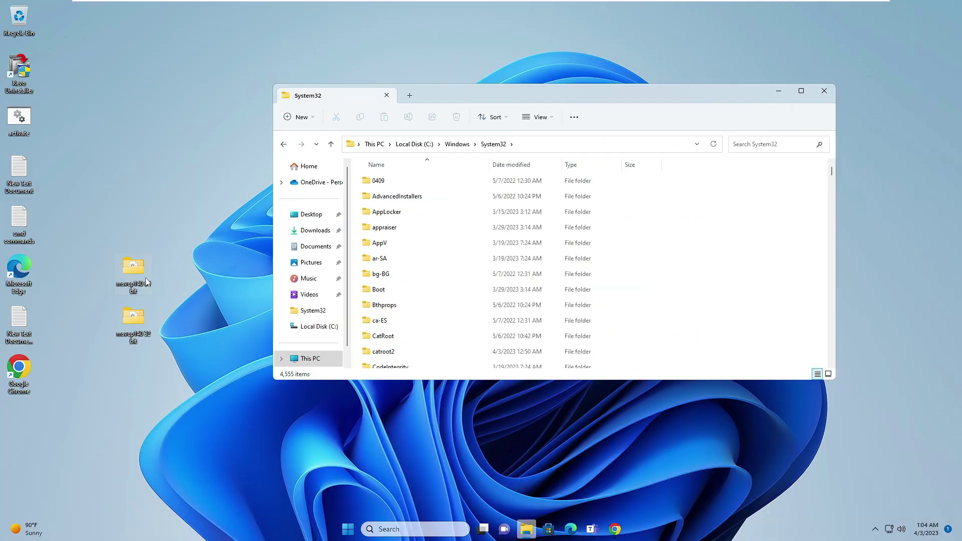
# Place the msvcp140 64 bit folder top-right and make the System32 window narrower on the left.
pyautogui.moveTo(131, 273); pyautogui.dragTo(182, 151)
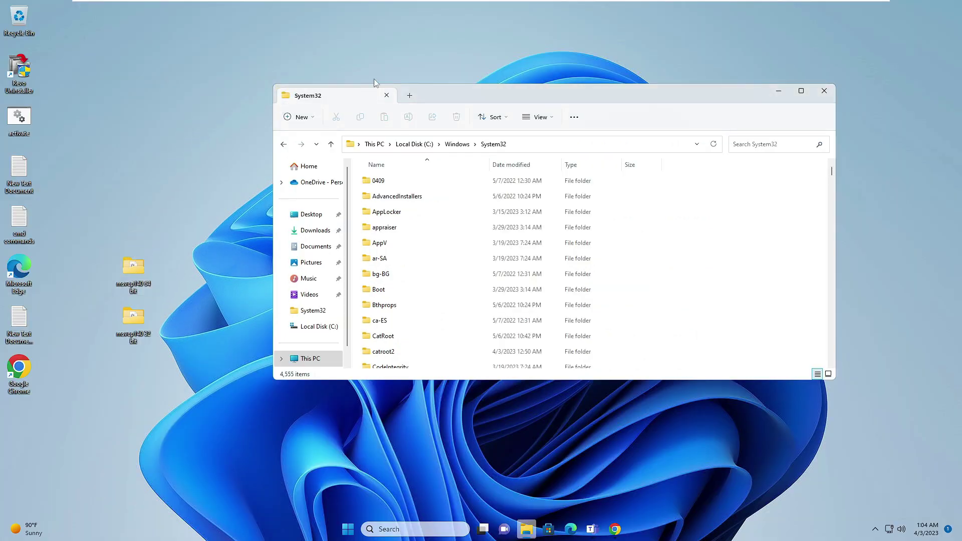
pyautogui.moveTo(374, 79); pyautogui.dragTo(702, 25)
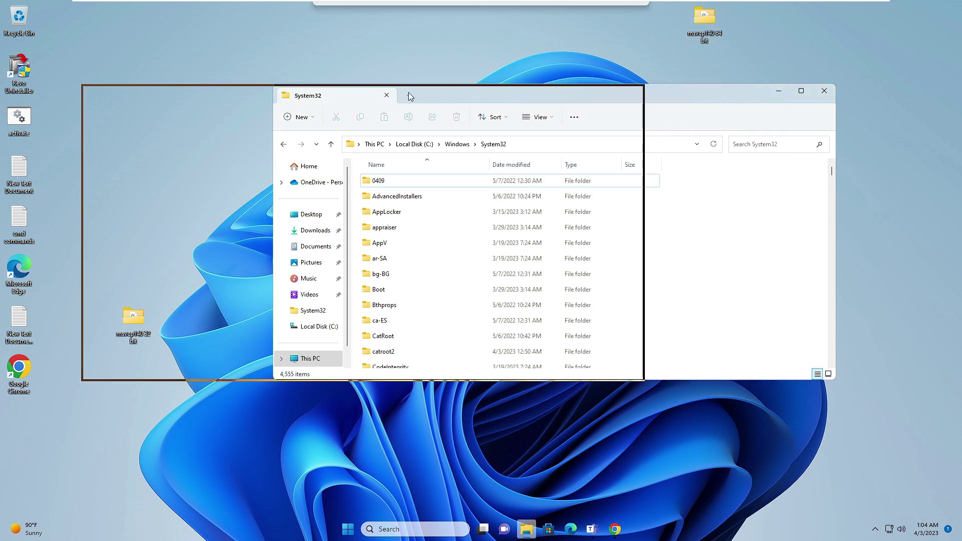
pyautogui.moveTo(407, 92); pyautogui.dragTo(167, 93)
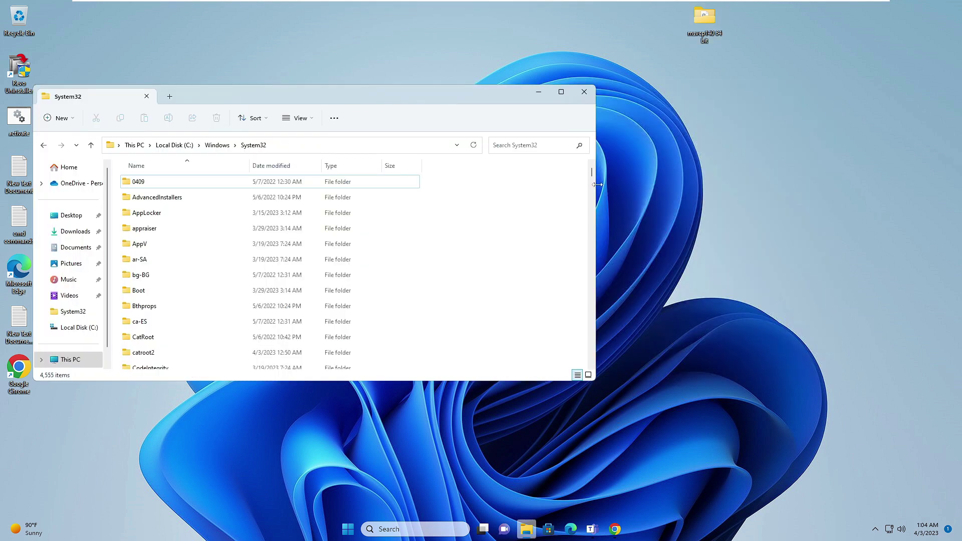
pyautogui.moveTo(597, 185); pyautogui.dragTo(459, 174)
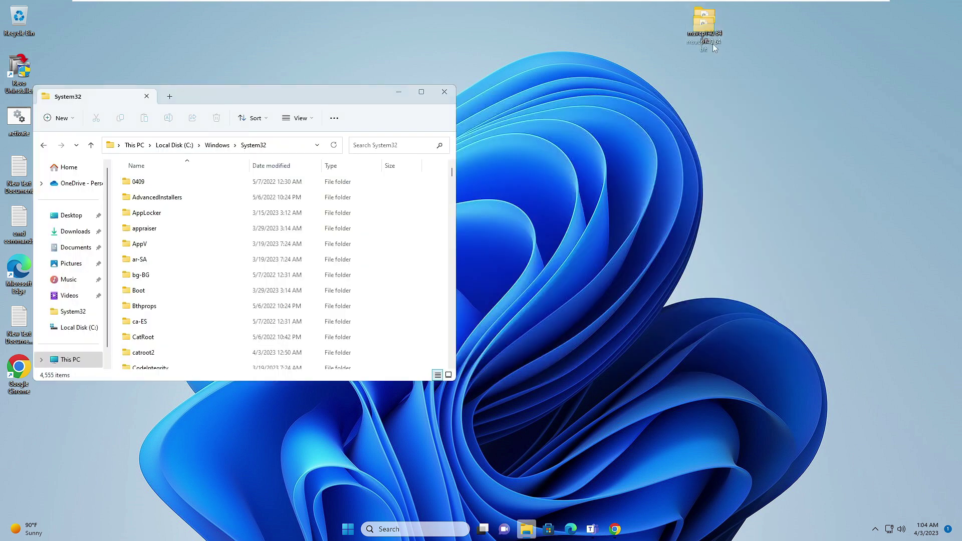
# Open the msvcp140 64 bit folder in a window beside System32 and select msvcp140.dll.
pyautogui.moveTo(712, 44); pyautogui.dragTo(712, 88)
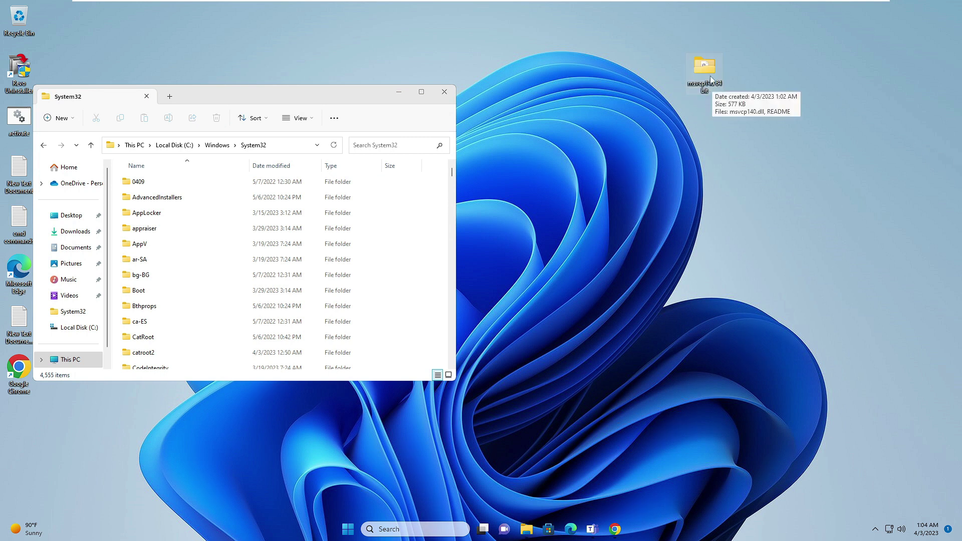
pyautogui.doubleClick(704, 79)
pyautogui.moveTo(394, 106); pyautogui.dragTo(843, 104)
pyautogui.click(602, 195)
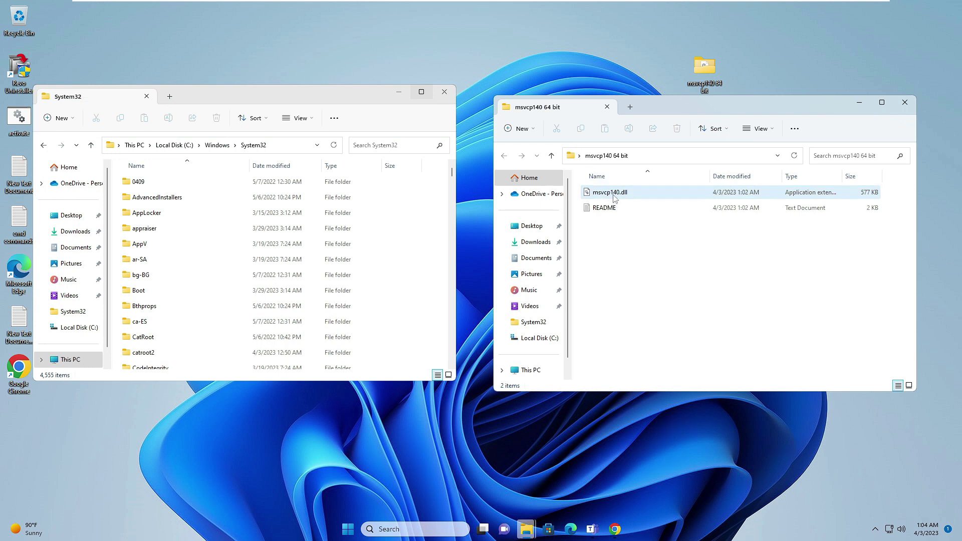
pyautogui.moveTo(605, 198)
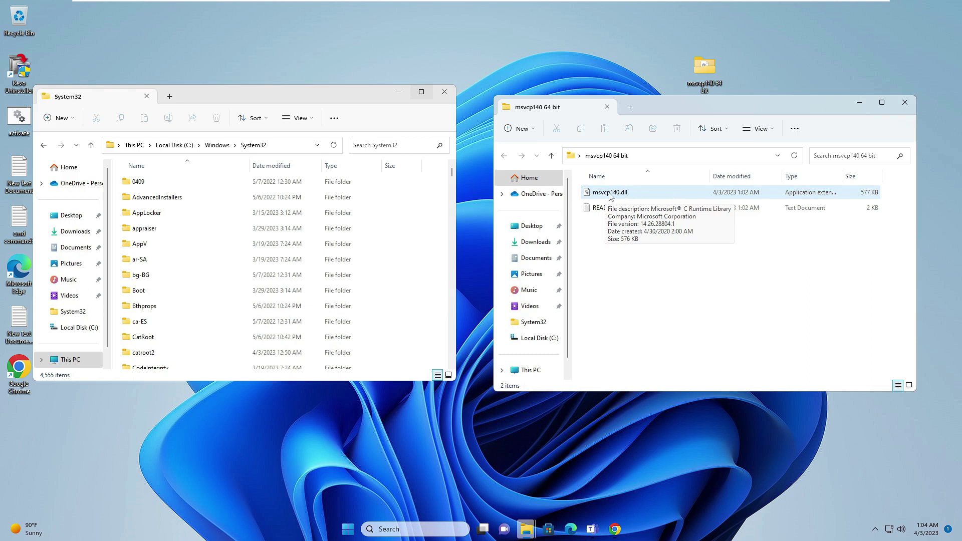
pyautogui.moveTo(630, 195)
pyautogui.mouseDown()
pyautogui.moveTo(621, 191)
pyautogui.moveTo(626, 173)
pyautogui.moveTo(621, 194)
pyautogui.mouseUp()
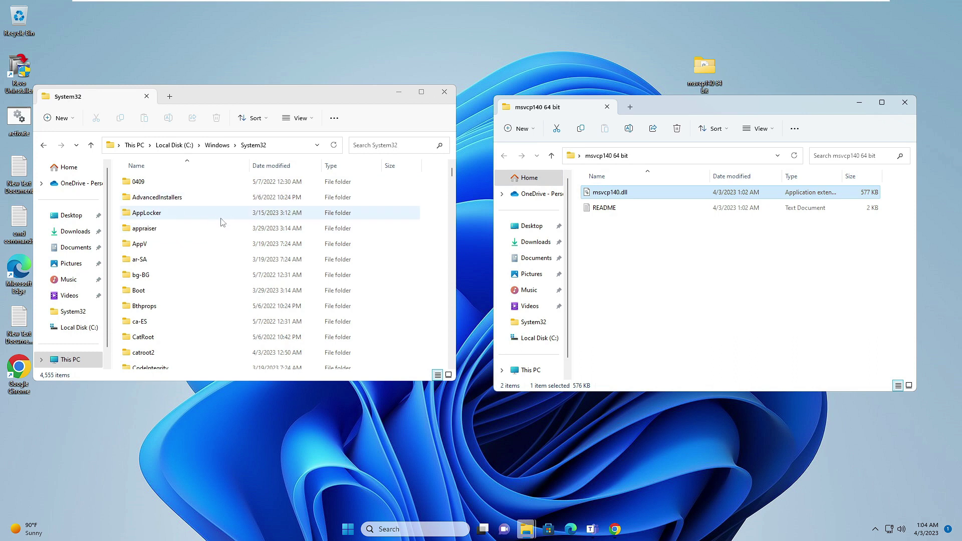
pyautogui.scroll(-2, 223, 221)
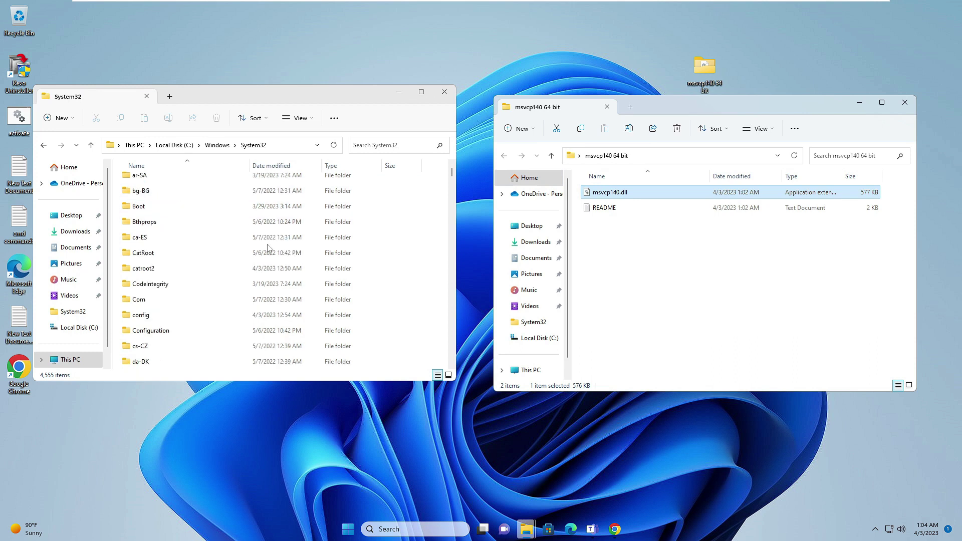
pyautogui.scroll(-20, 268, 248)
# Move msvcp140.dll into System32, replacing the existing file with administrator permission.
pyautogui.click(452, 186)
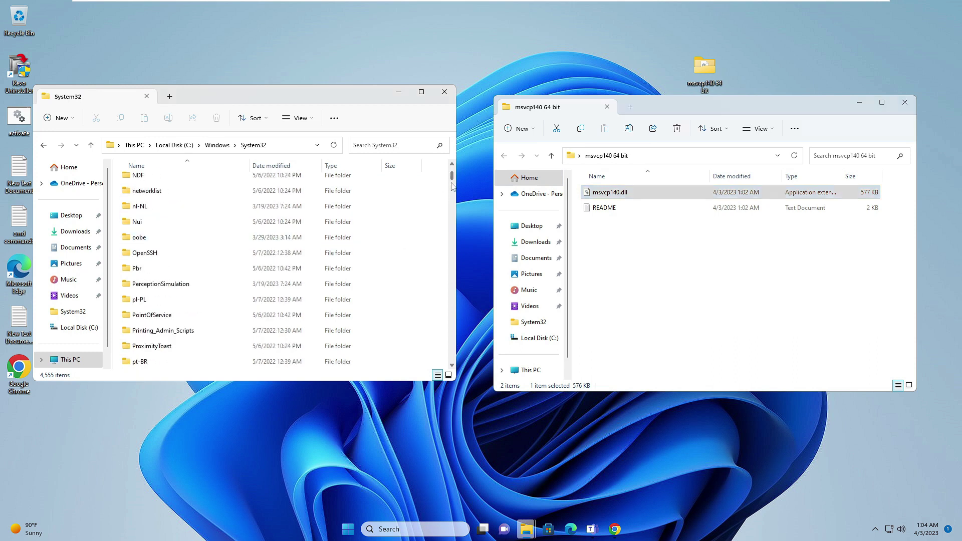
pyautogui.moveTo(452, 185); pyautogui.dragTo(452, 358)
pyautogui.click(626, 190)
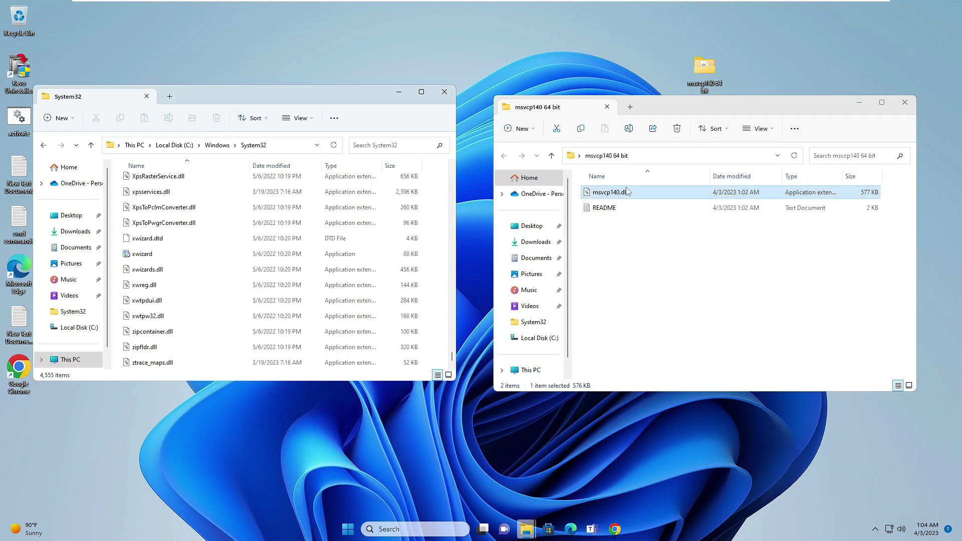
pyautogui.moveTo(625, 196); pyautogui.dragTo(432, 293)
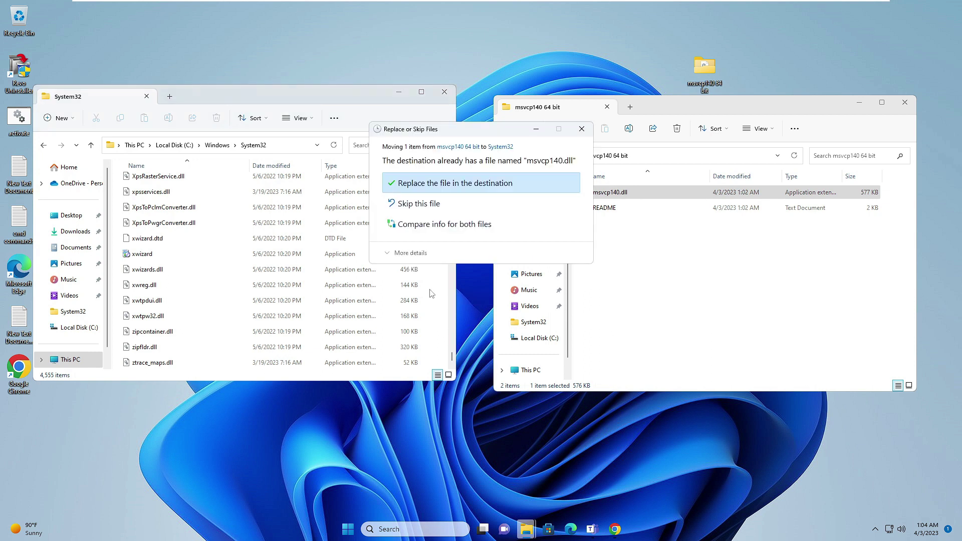
pyautogui.click(427, 184)
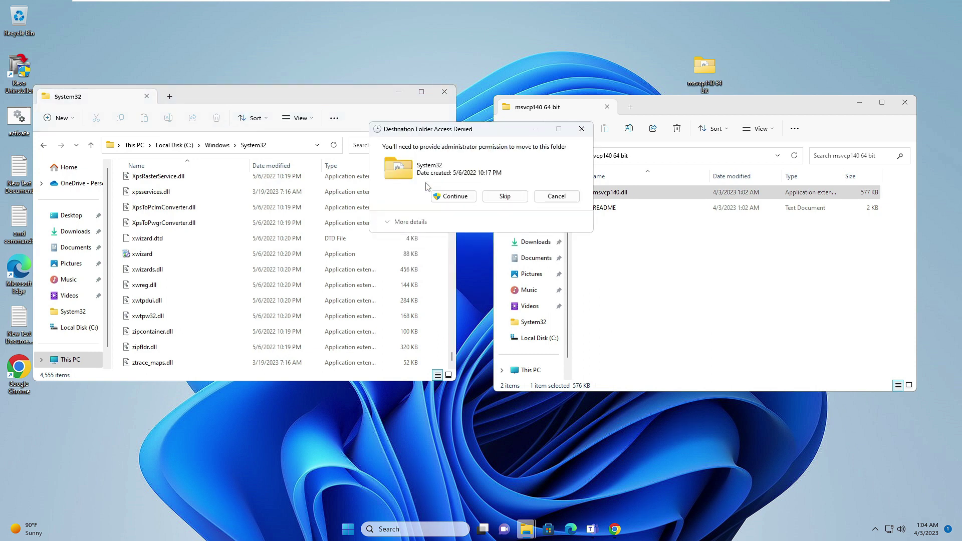
pyautogui.click(454, 196)
pyautogui.click(556, 194)
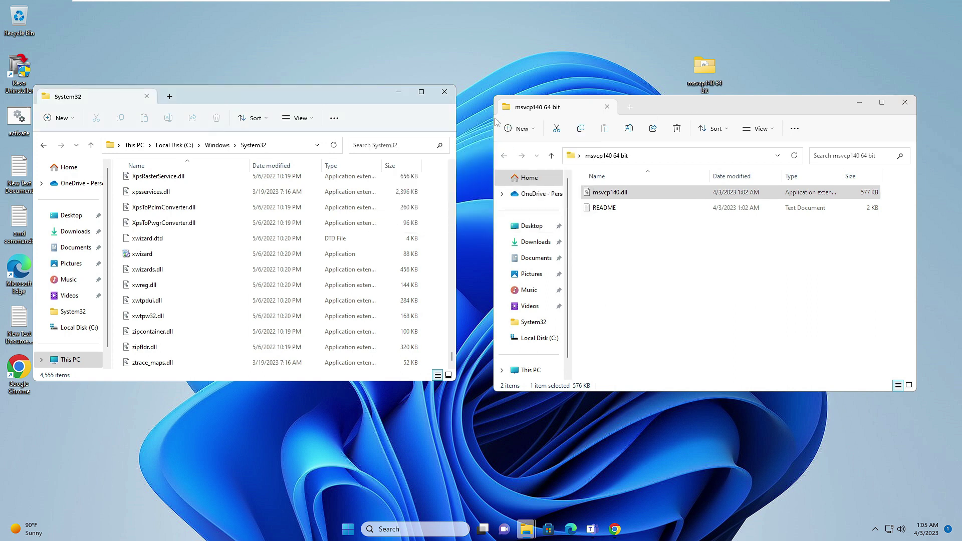
# Open C:\Windows\SysWOW64 and the msvcp140 32 bit folder side by side.
pyautogui.click(904, 102)
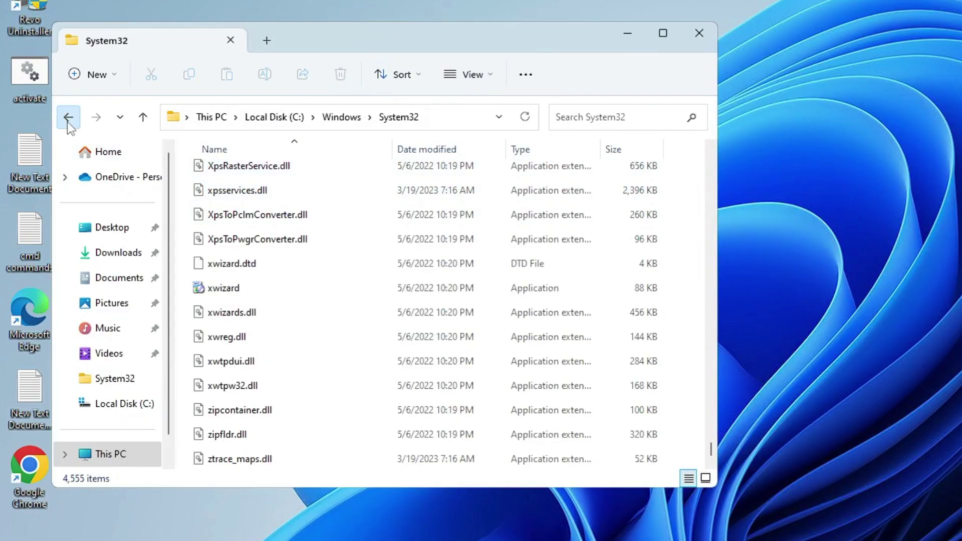
pyautogui.click(68, 120)
pyautogui.scroll(-2, 287, 293)
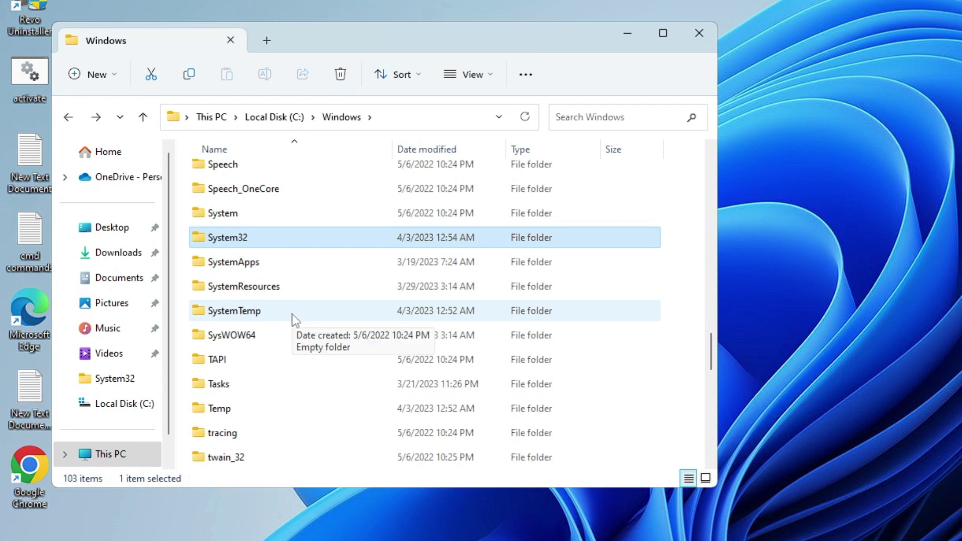
pyautogui.click(236, 339)
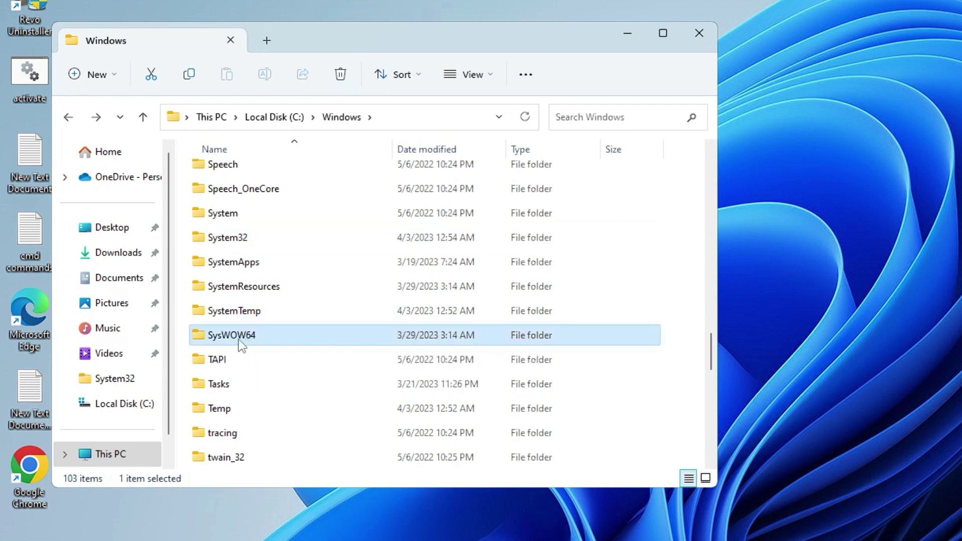
pyautogui.doubleClick(237, 337)
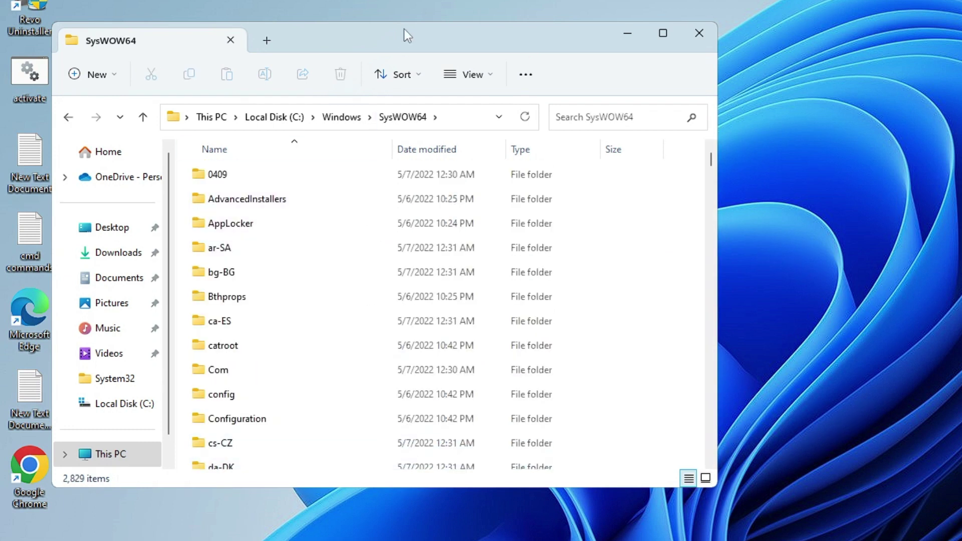
pyautogui.moveTo(405, 28); pyautogui.dragTo(572, 35)
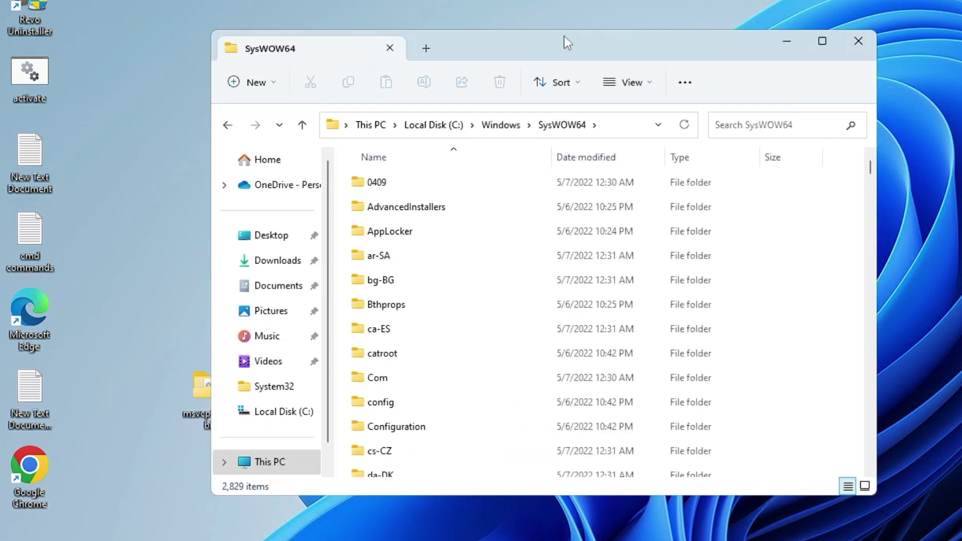
pyautogui.moveTo(197, 380); pyautogui.dragTo(876, 20)
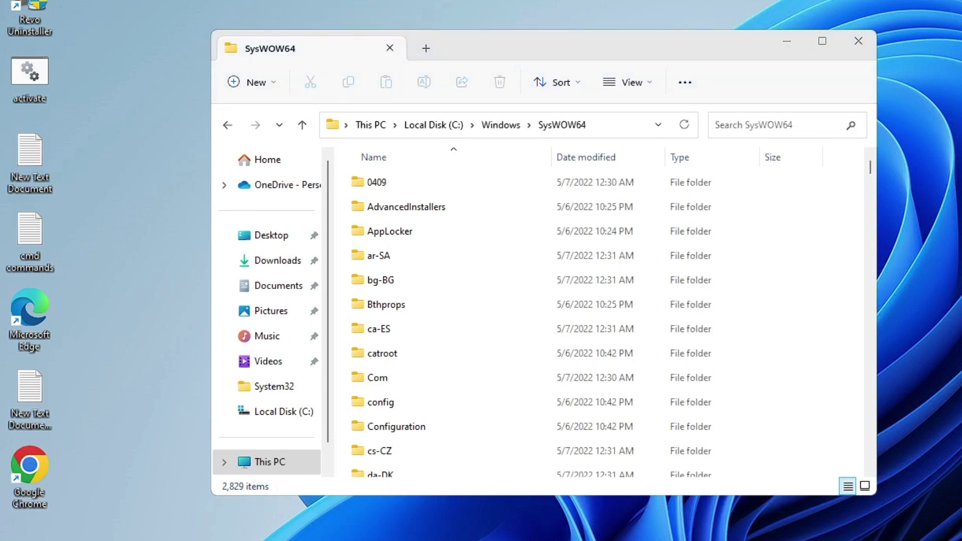
pyautogui.doubleClick(823, 147)
pyautogui.moveTo(453, 80); pyautogui.dragTo(961, 75)
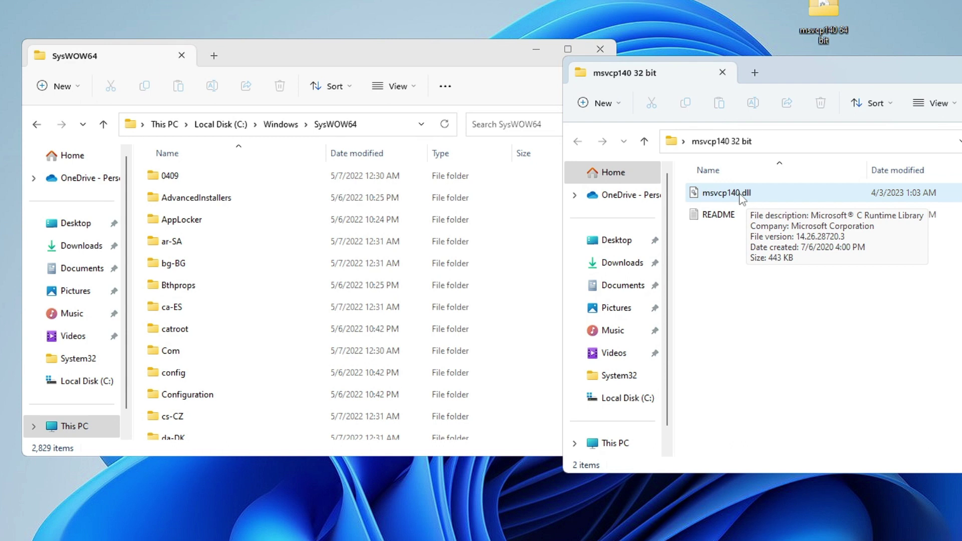
# Move the 32-bit msvcp140.dll into SysWOW64 with administrator permission, then close SysWOW64.
pyautogui.click(447, 69)
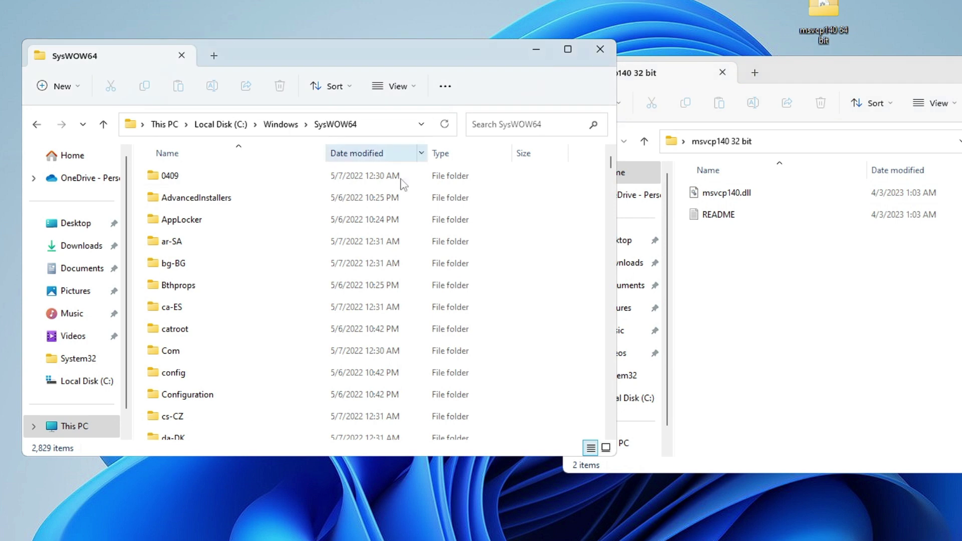
pyautogui.scroll(-6, 523, 199)
pyautogui.moveTo(610, 165); pyautogui.dragTo(611, 425)
pyautogui.moveTo(736, 196); pyautogui.dragTo(557, 286)
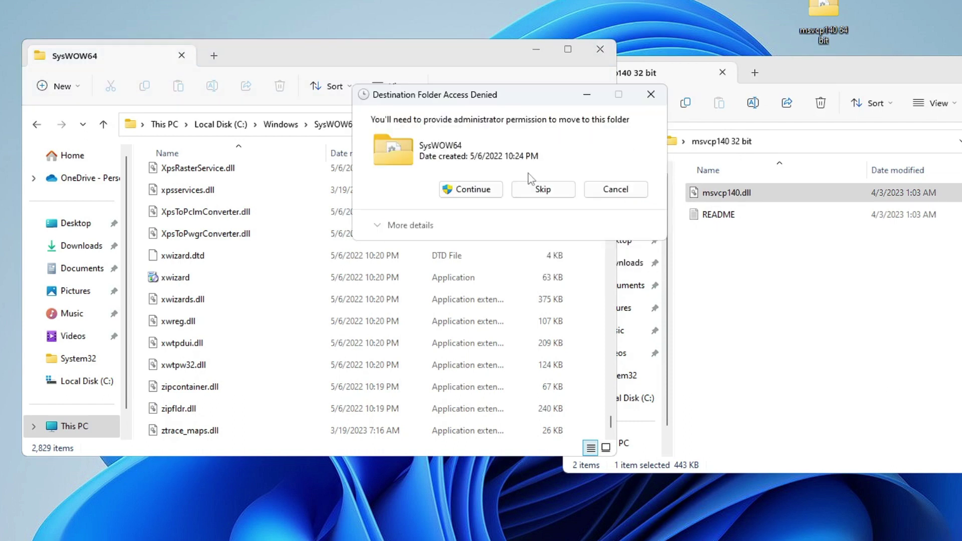
pyautogui.click(491, 190)
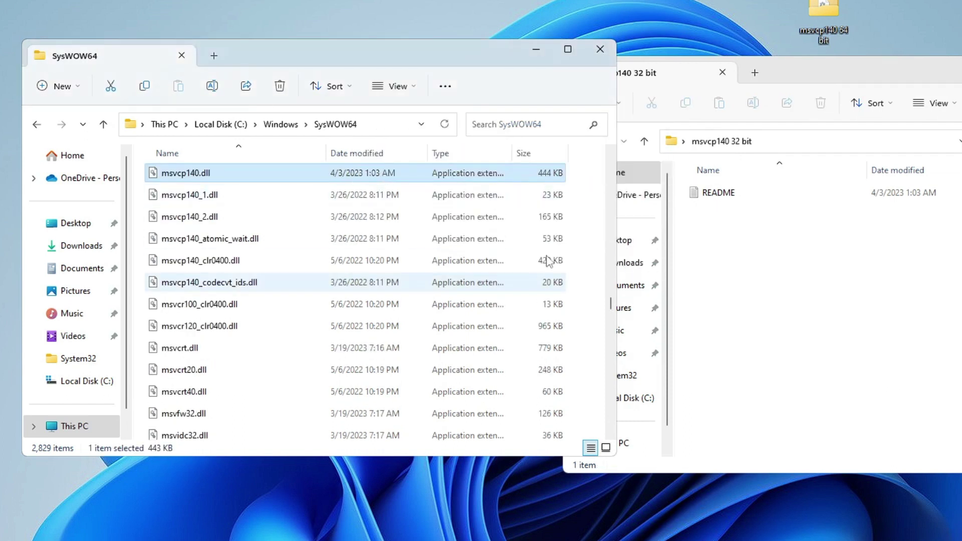
pyautogui.click(604, 49)
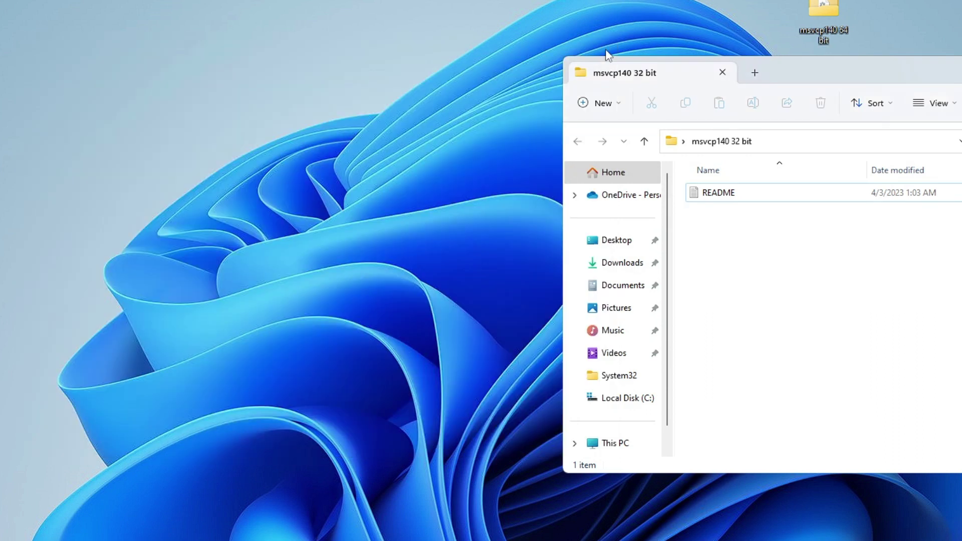
# Close the 32-bit msvcp140 folder window and open Programs and Features via appwiz.cpl.
pyautogui.click(930, 109)
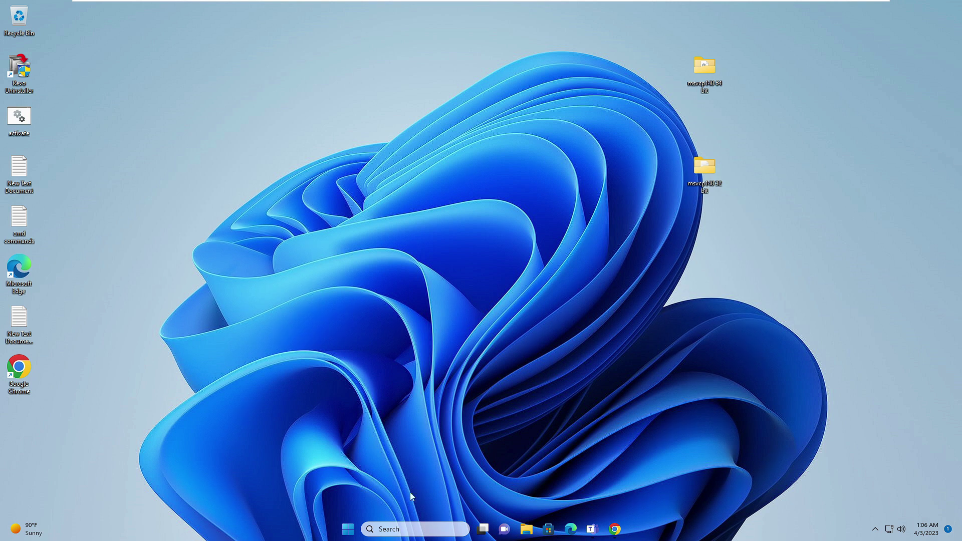
pyautogui.click(408, 528)
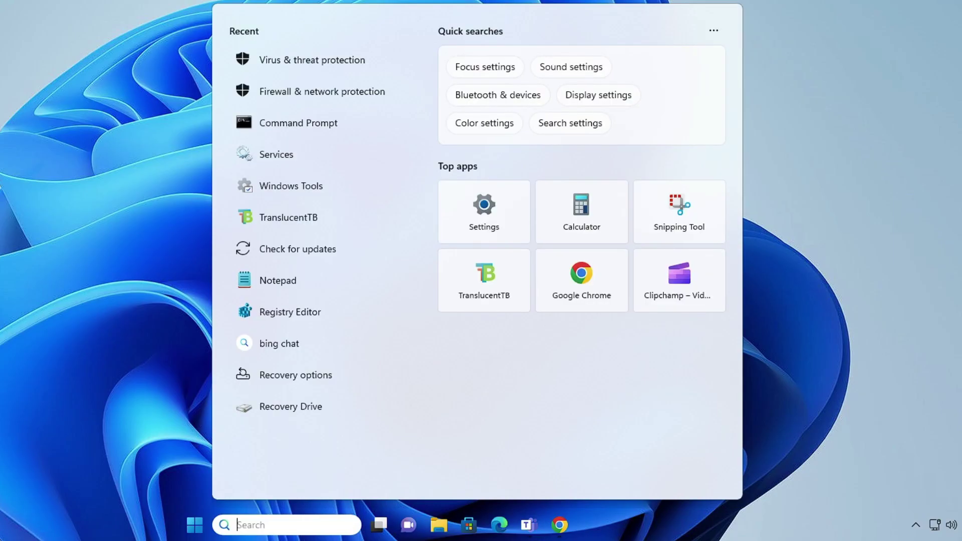
pyautogui.write('app')
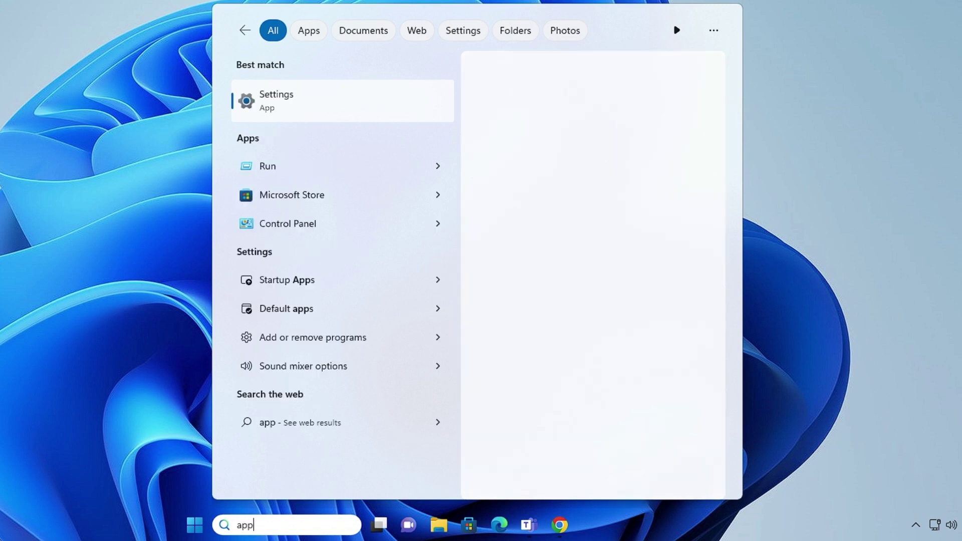
pyautogui.write('wiz.cp')
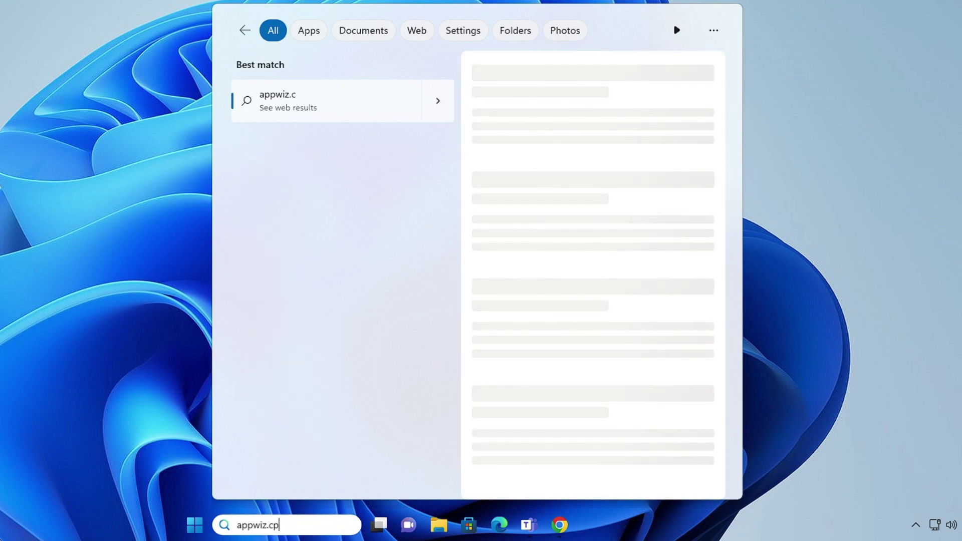
pyautogui.write('l')
pyautogui.press('Return')
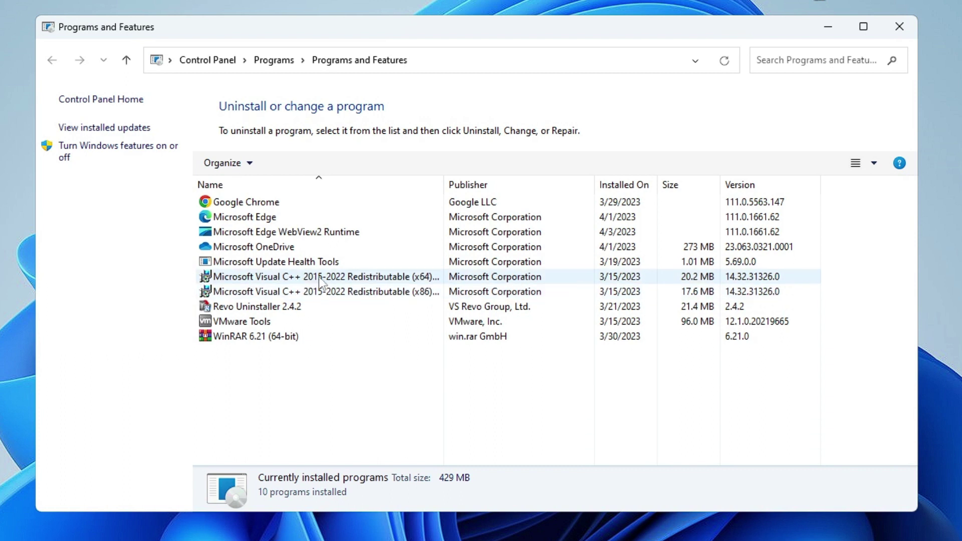
# Repair the Visual C++ 2015-2022 Redistributable (x64) and close the success message.
pyautogui.click(311, 278)
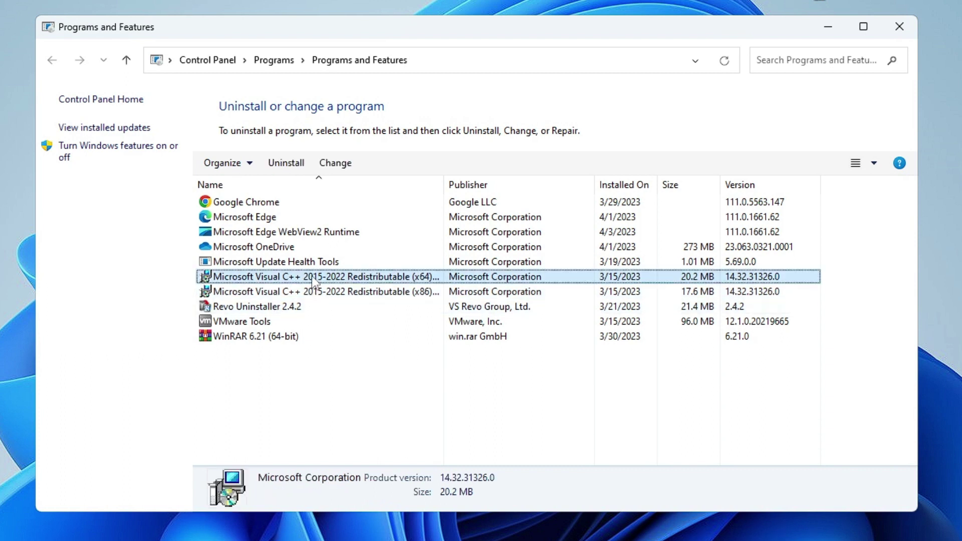
pyautogui.rightClick(313, 279)
pyautogui.click(356, 306)
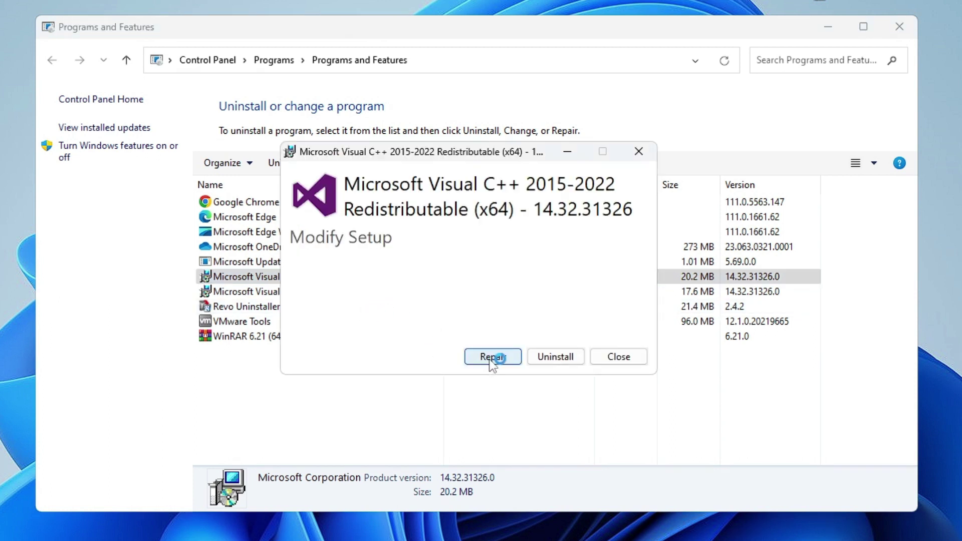
pyautogui.click(488, 355)
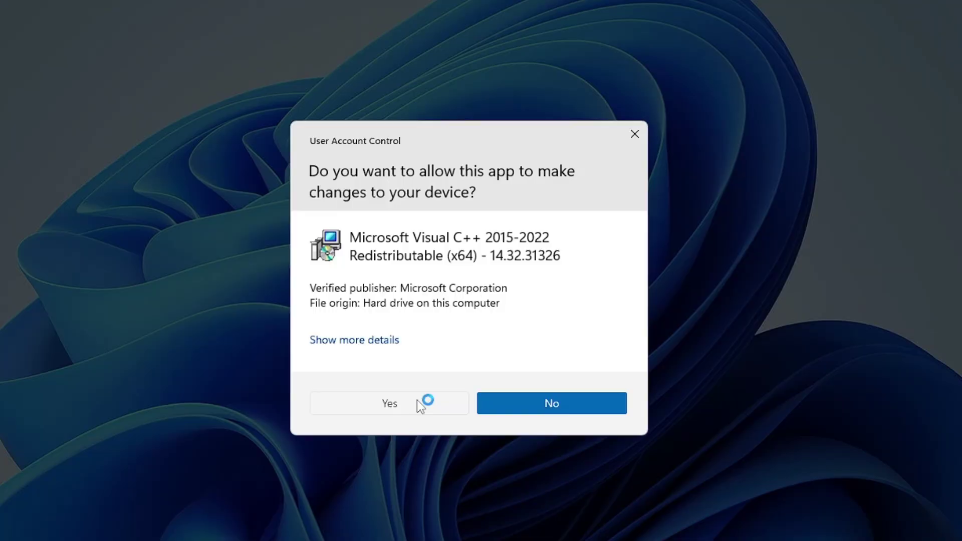
pyautogui.click(416, 399)
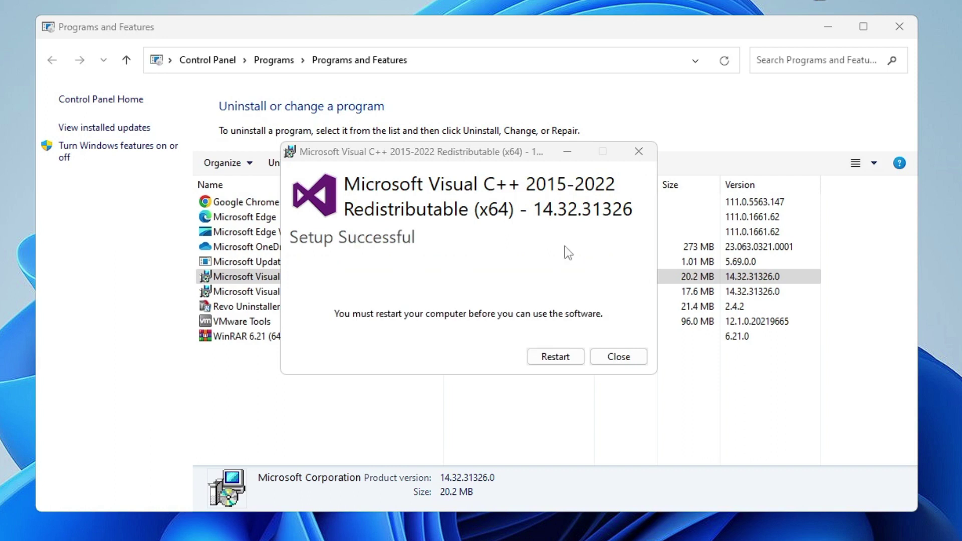
pyautogui.click(617, 356)
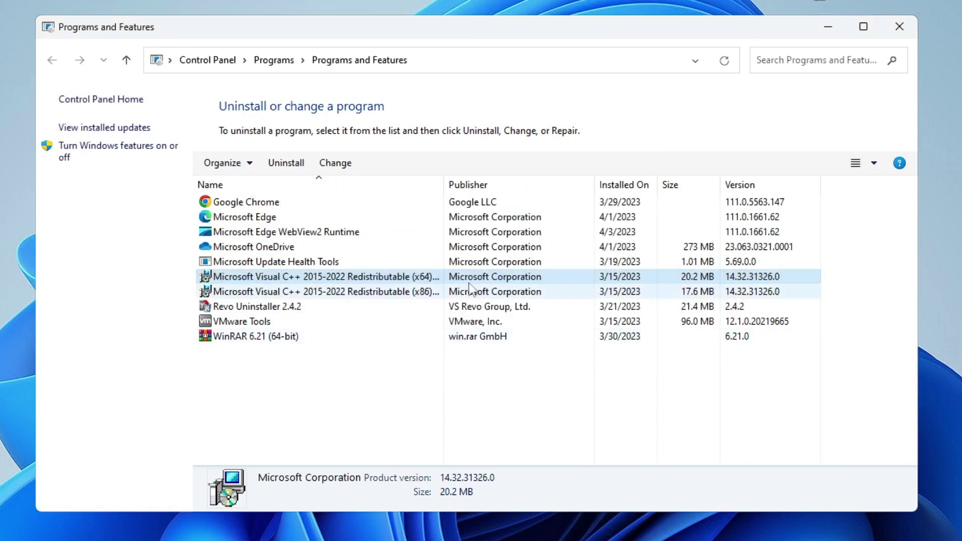
# Run Repair on the Visual C++ 2015-2022 Redistributable (x86), approve it, and close the success message.
pyautogui.click(361, 295)
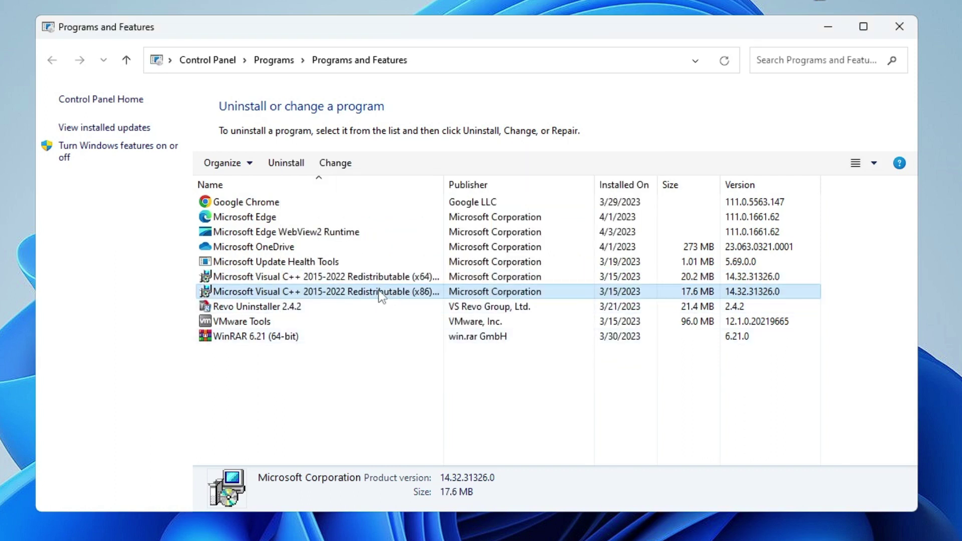
pyautogui.rightClick(347, 301)
pyautogui.click(379, 321)
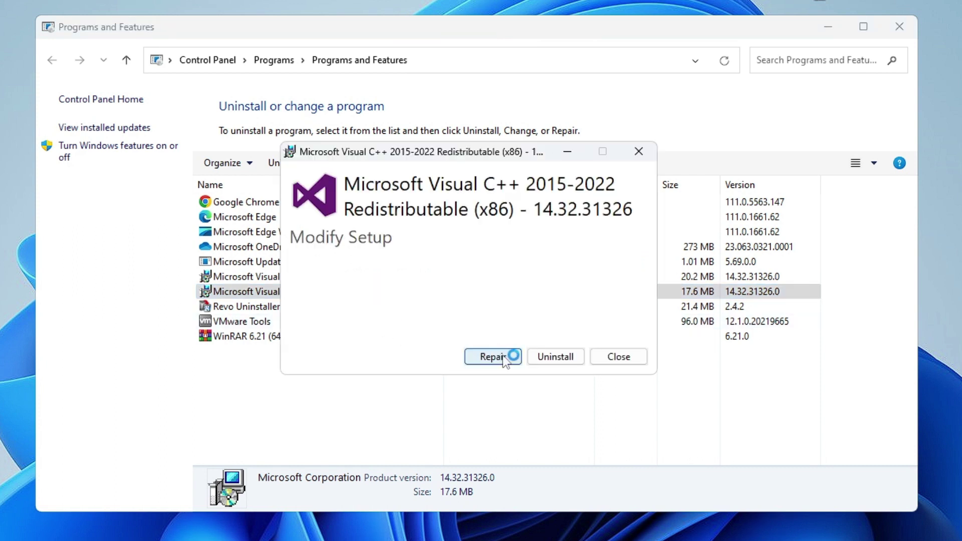
pyautogui.click(503, 358)
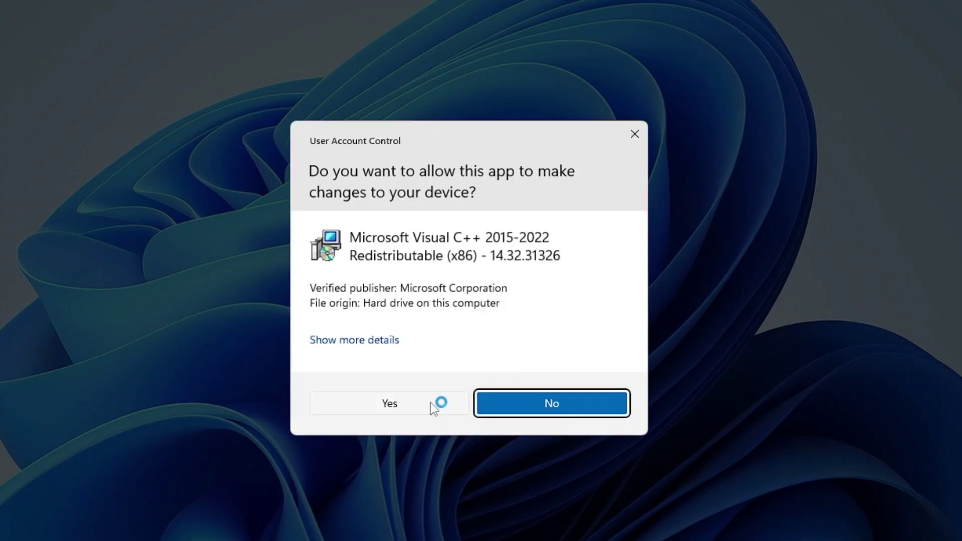
pyautogui.click(430, 403)
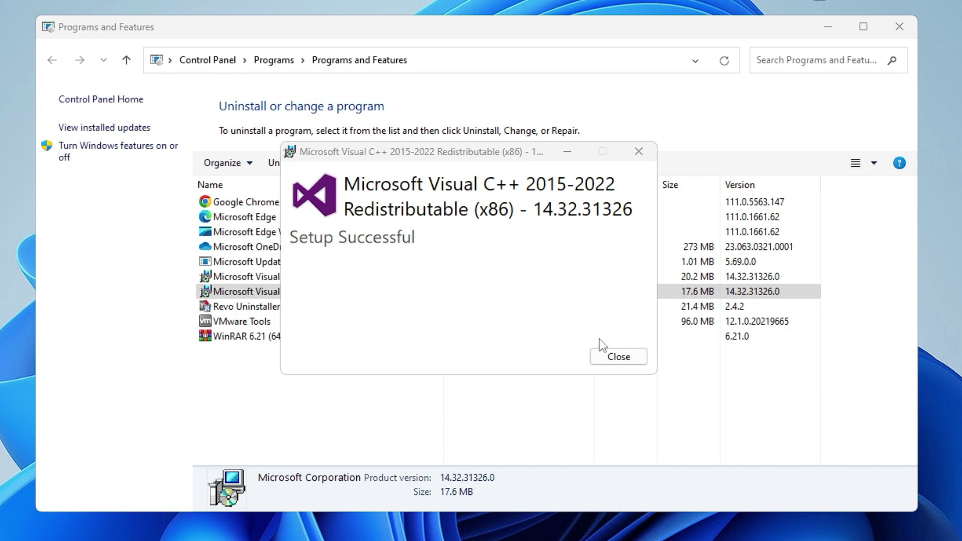
pyautogui.click(601, 356)
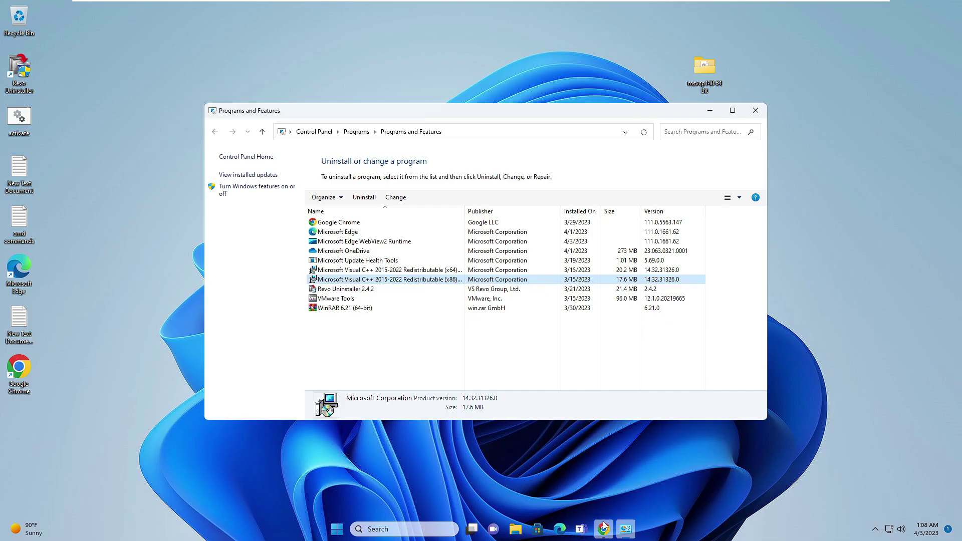
# In a new Chrome tab, search Google for 'microsoft visual c++ redistributable'.
pyautogui.click(603, 526)
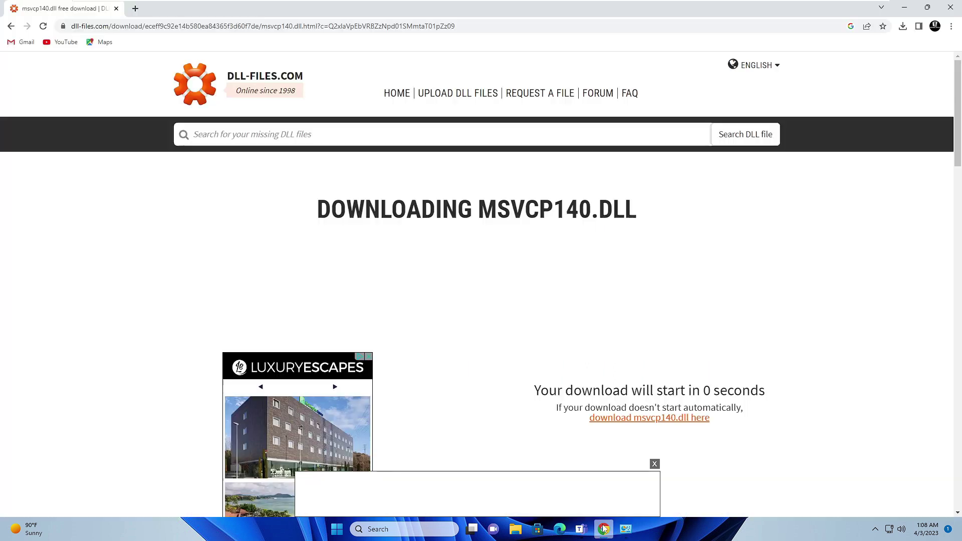
pyautogui.click(133, 9)
pyautogui.write('g')
pyautogui.press('Return')
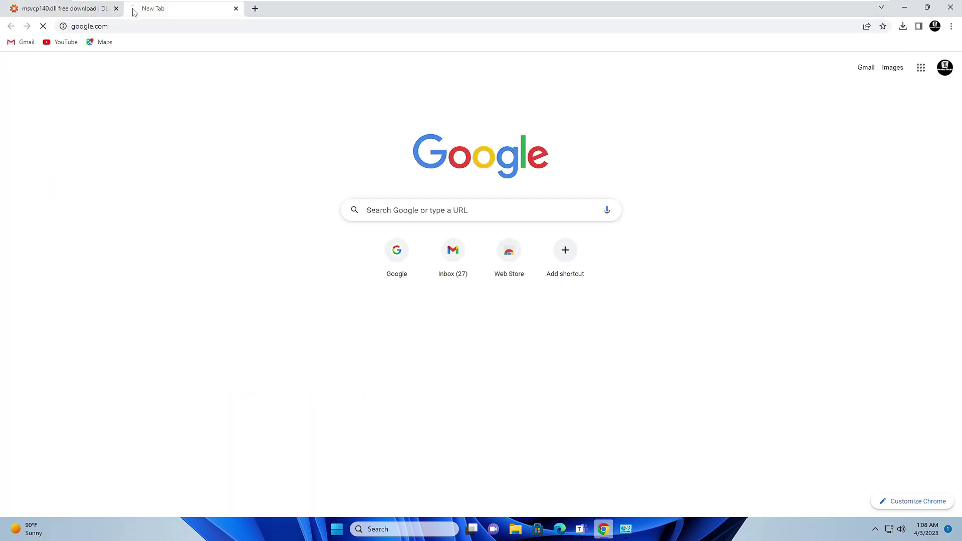
pyautogui.write('micro')
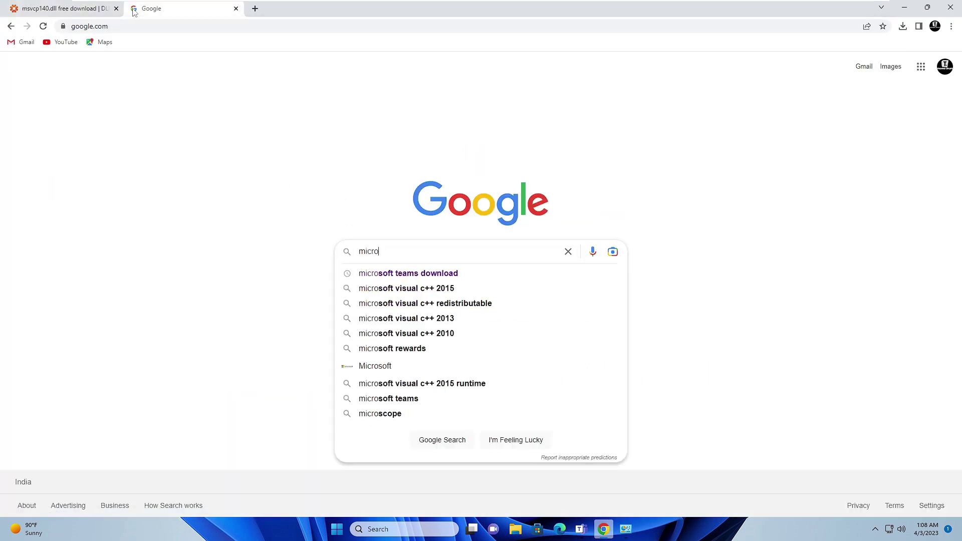
pyautogui.press('Down')
pyautogui.press('Down')
pyautogui.press('Down')
pyautogui.press('Return')
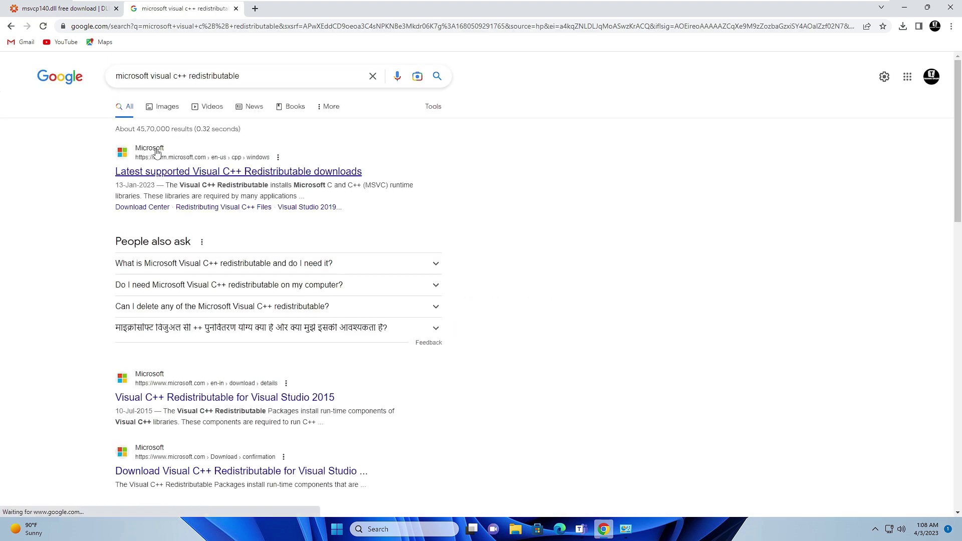
# Open the Microsoft Learn latest supported redistributable downloads result and scroll to the download table.
pyautogui.click(193, 173)
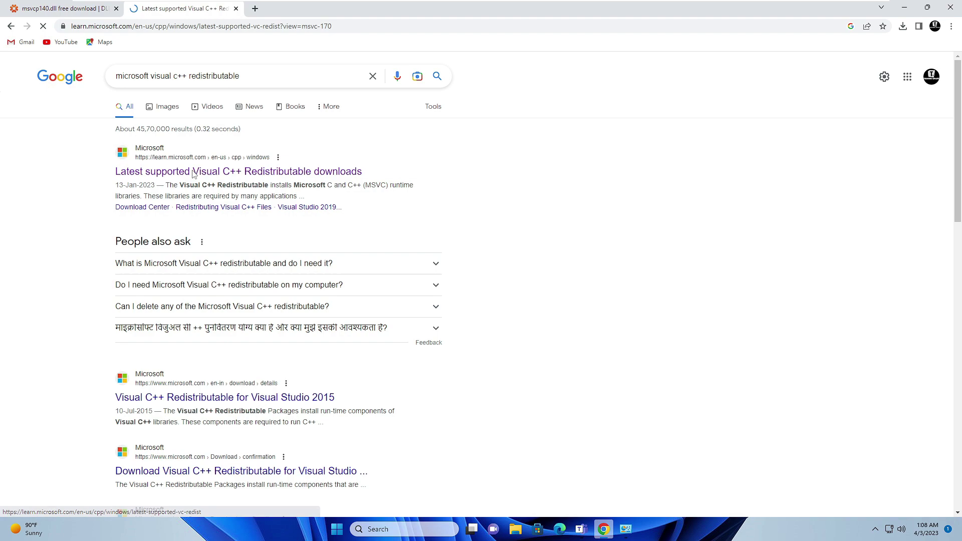
pyautogui.scroll(-3, 309, 243)
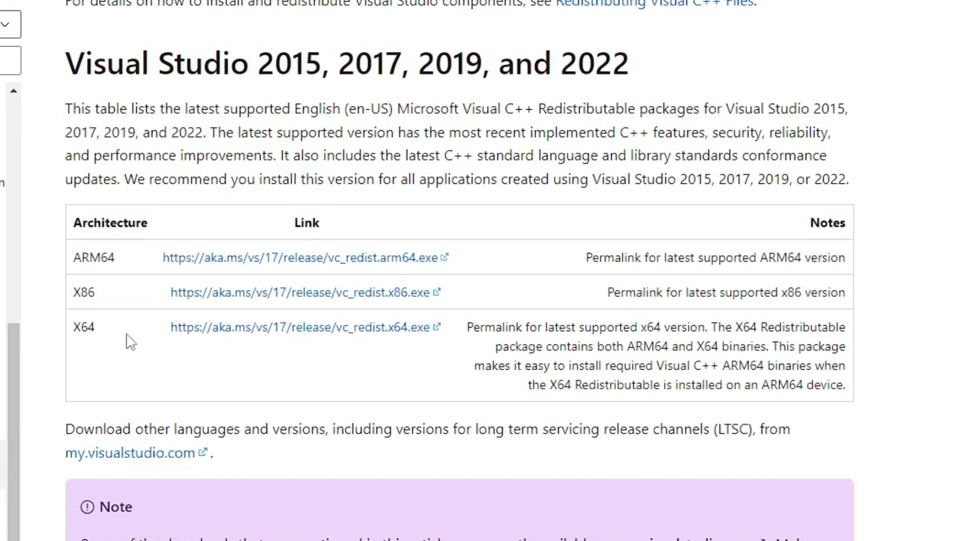
pyautogui.click(280, 330)
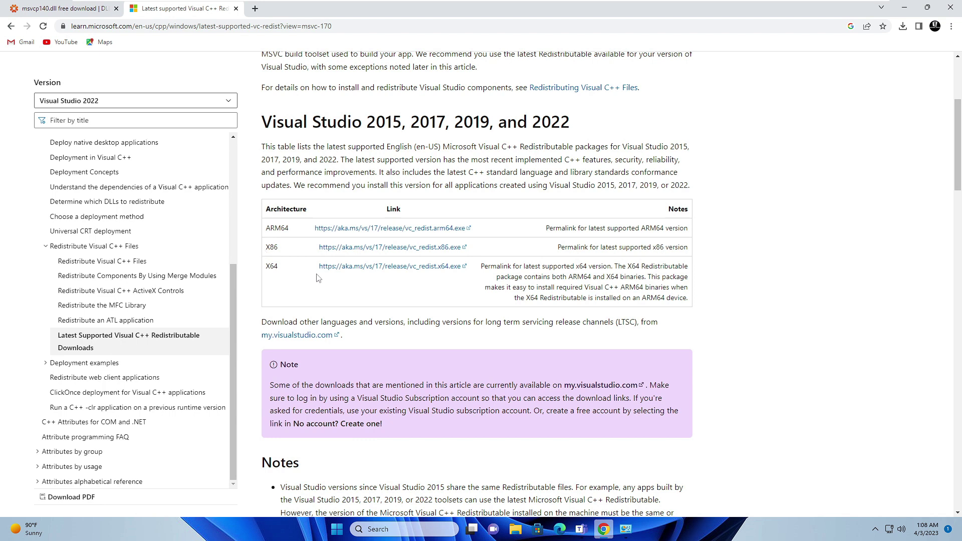
pyautogui.click(581, 529)
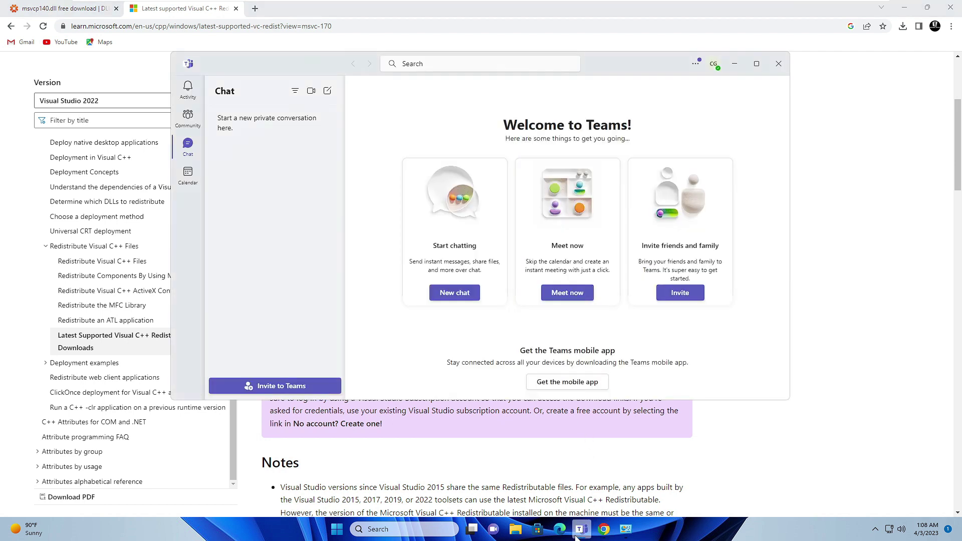
pyautogui.click(581, 529)
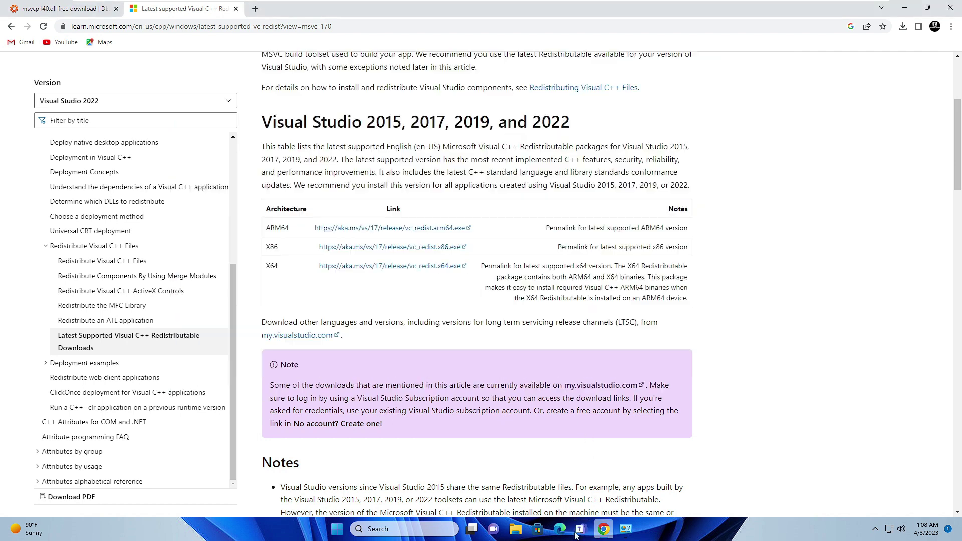
pyautogui.rightClick(564, 452)
pyautogui.click(786, 365)
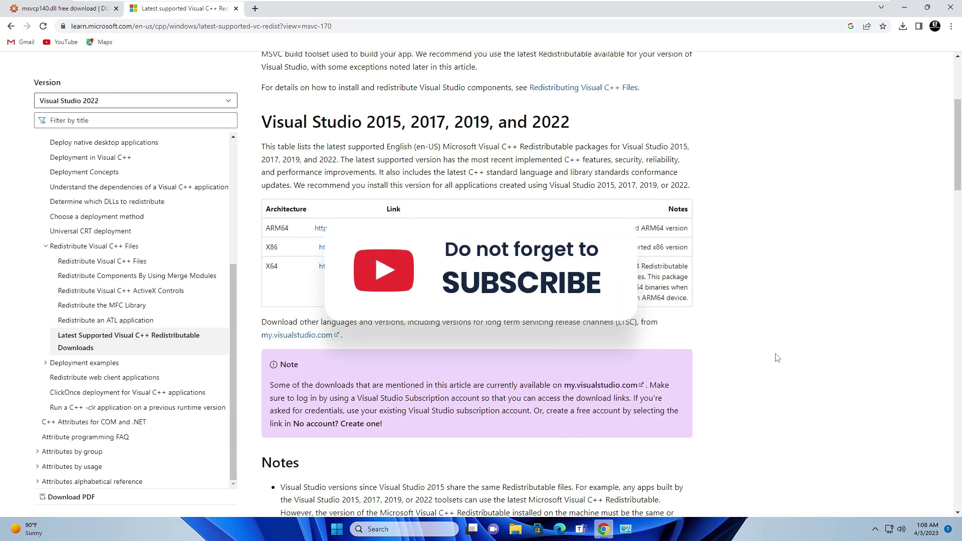